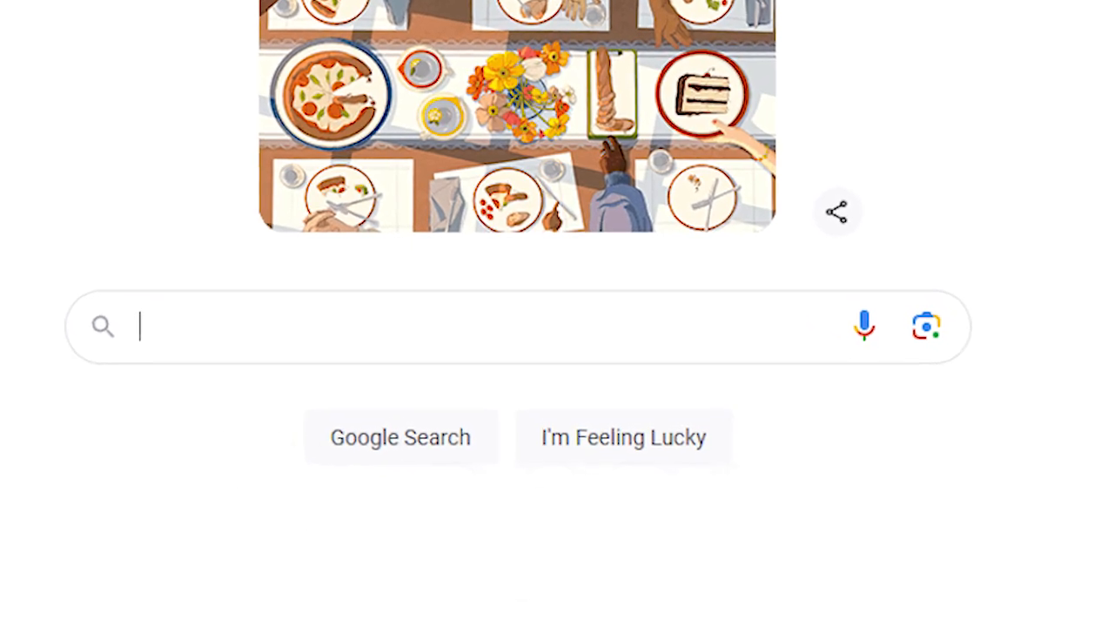
# - Enter "capcut" as the Google search query
pyautogui.write('capcut')
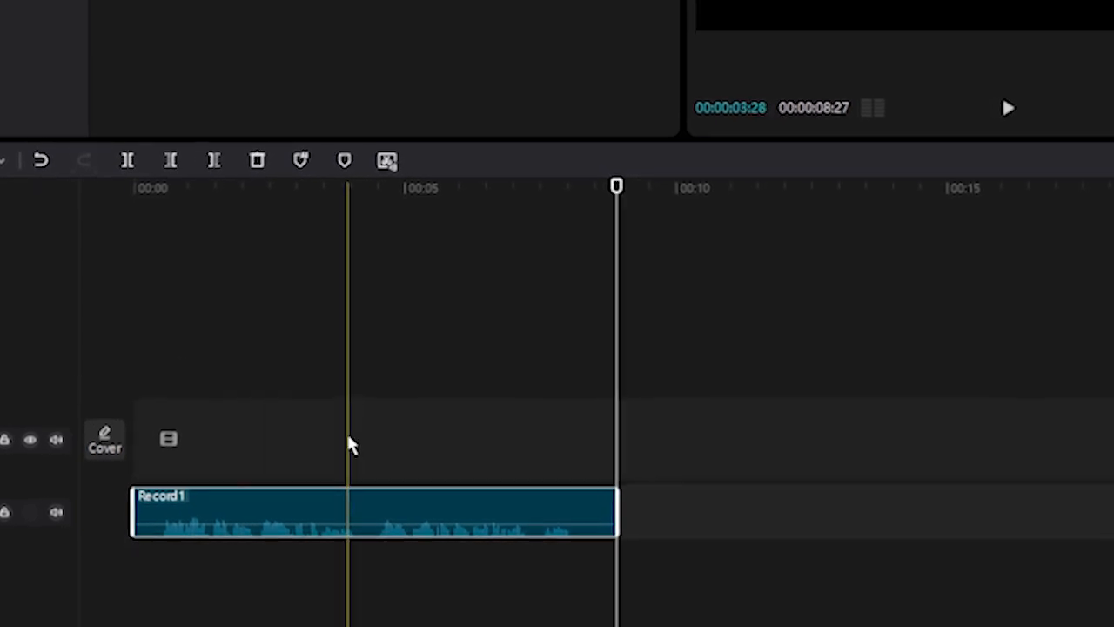
# - Extract the audio from the talking AI avatar video clip on the timeline
pyautogui.rightClick(365, 435)
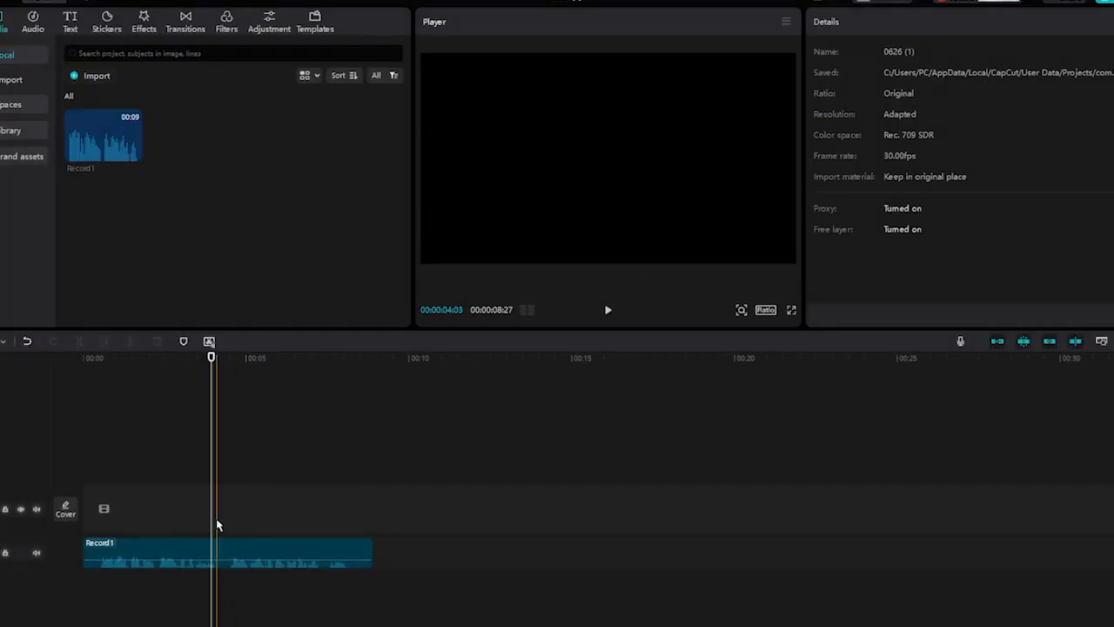
pyautogui.click(240, 550)
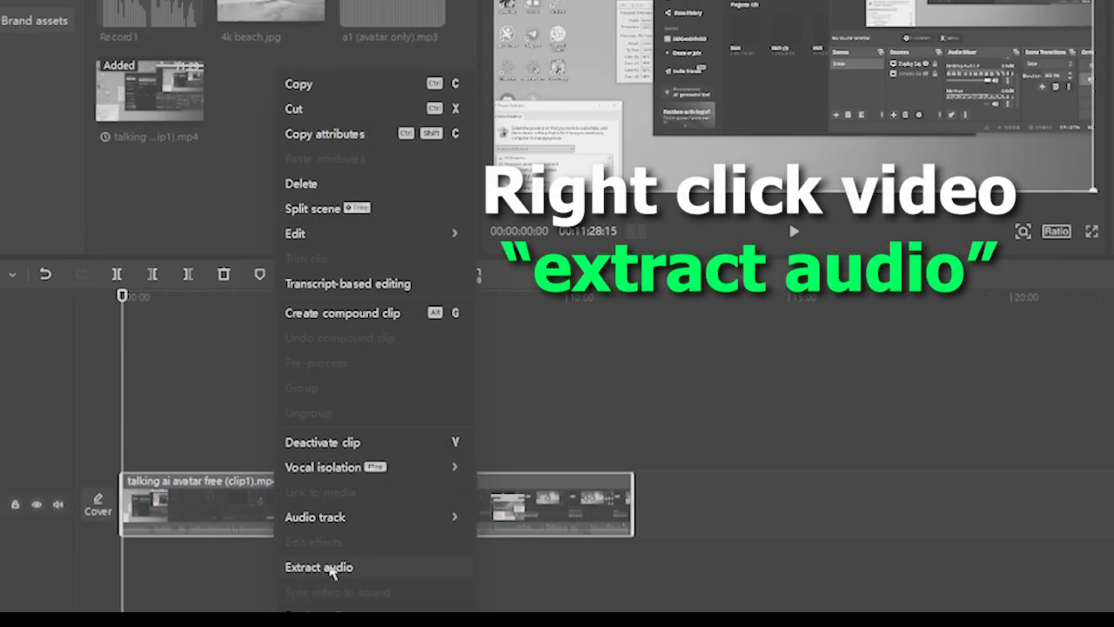
pyautogui.click(322, 567)
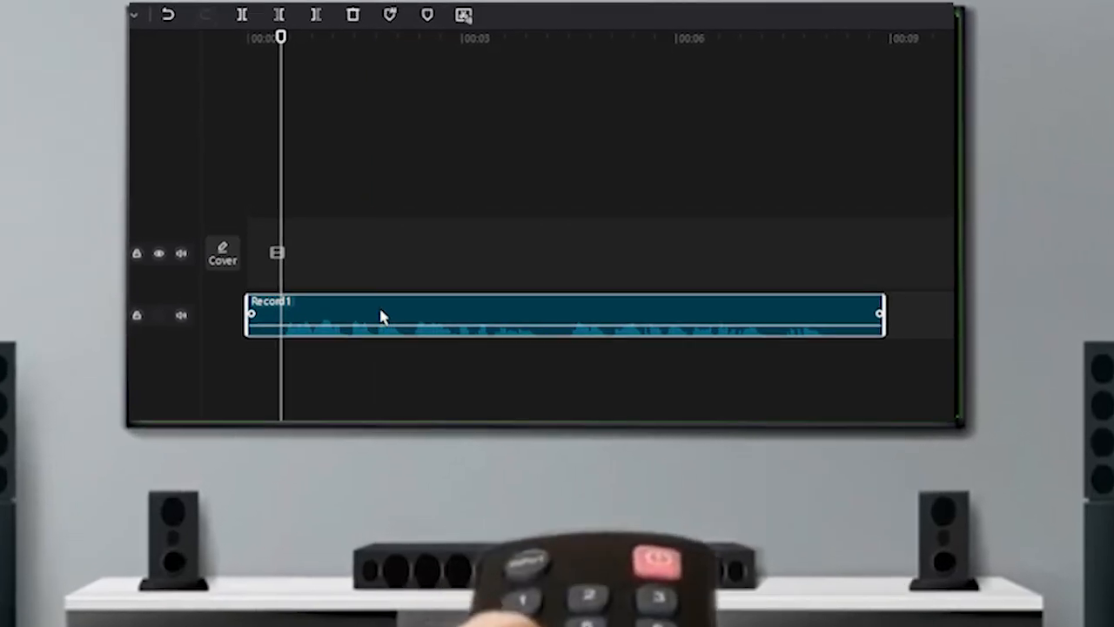
# - Open the Record1 audio clip in transcript-based editing
pyautogui.rightClick(377, 320)
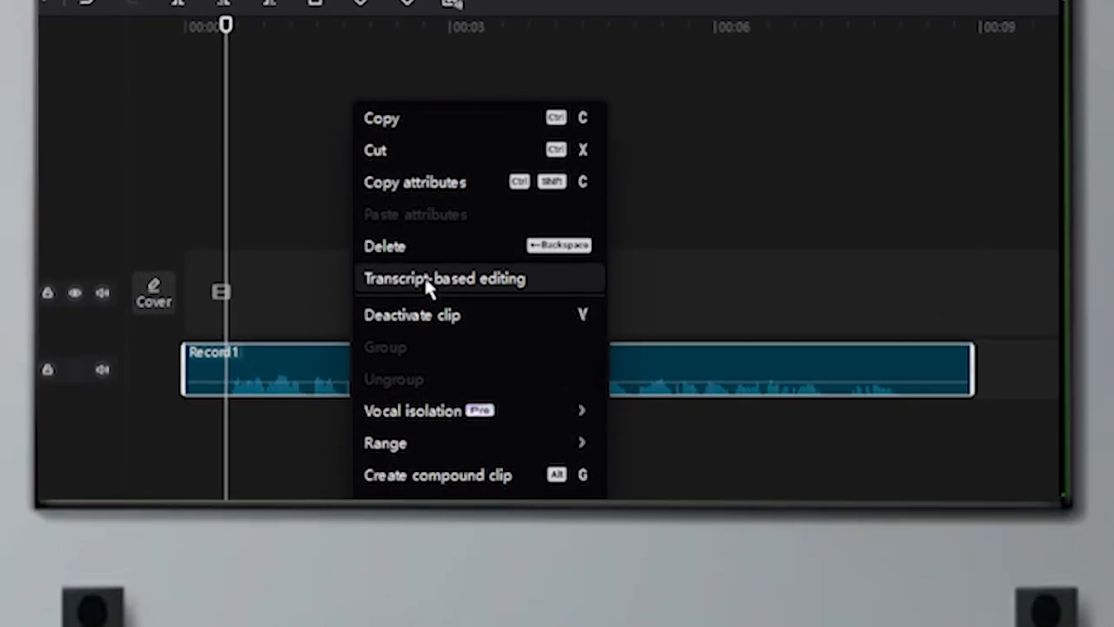
pyautogui.click(427, 281)
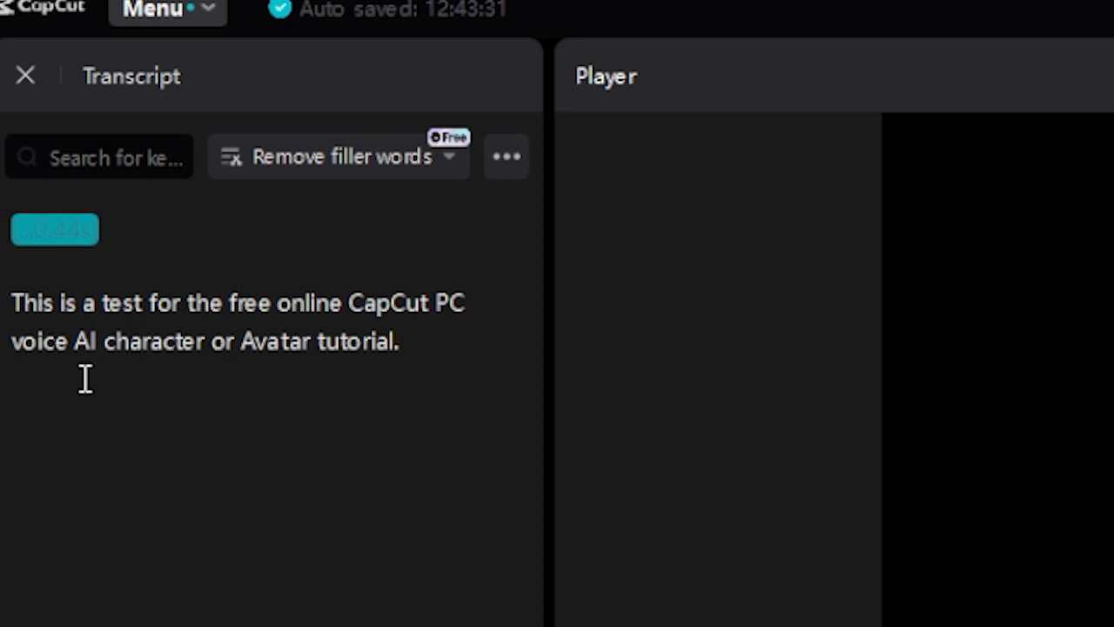
# - Select the whole sentence in the transcript and add it to the timeline with the yellow "Really??" text template
pyautogui.moveTo(13, 300); pyautogui.dragTo(395, 342)
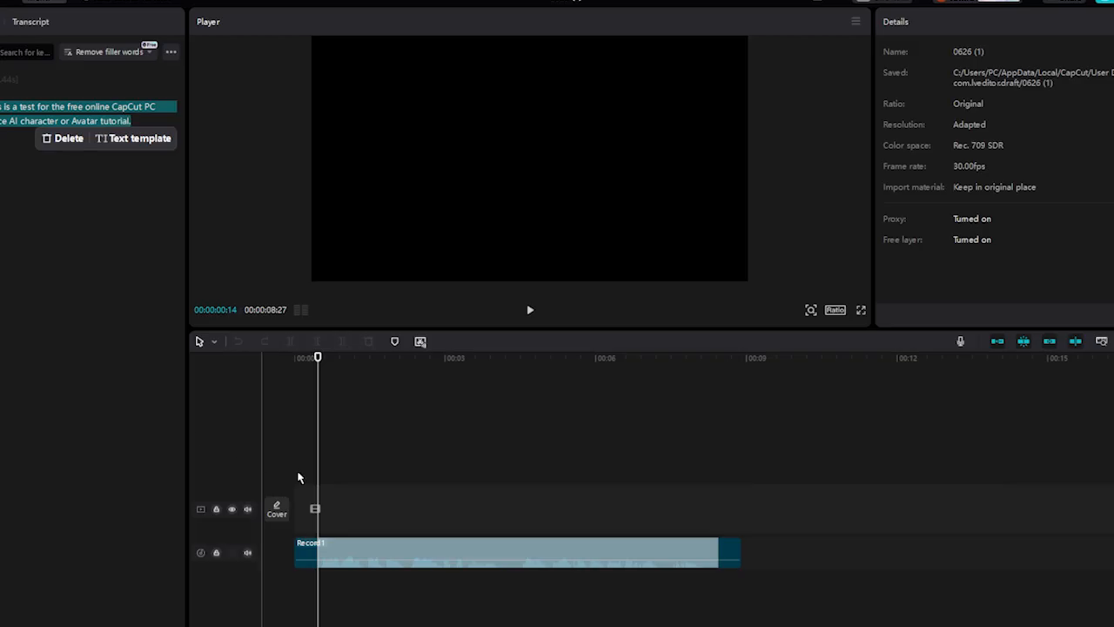
pyautogui.moveTo(55, 121)
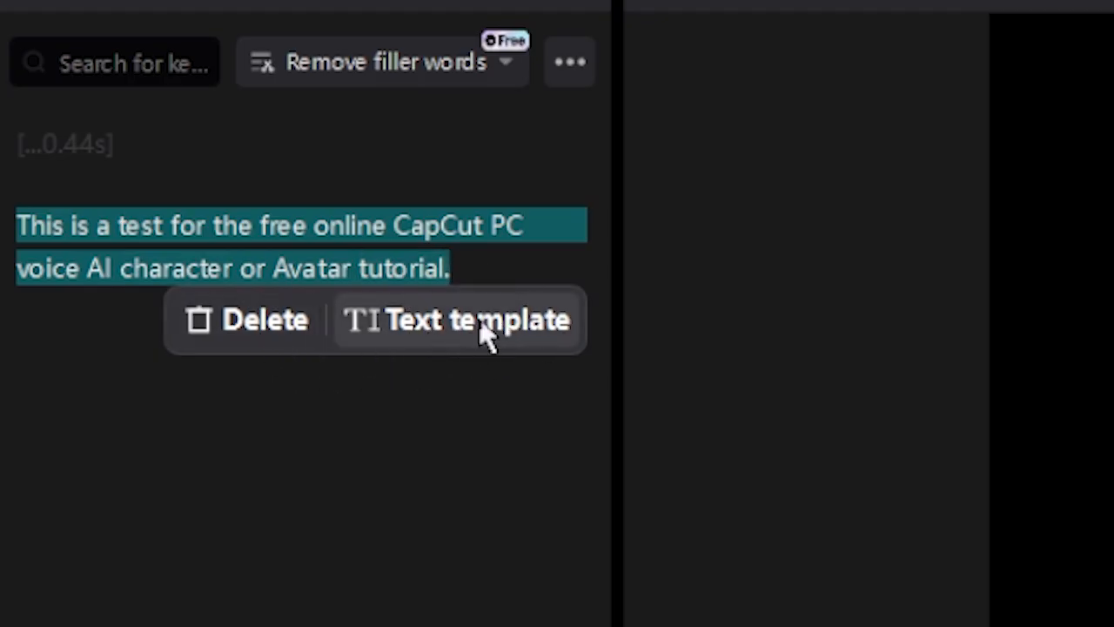
pyautogui.click(533, 333)
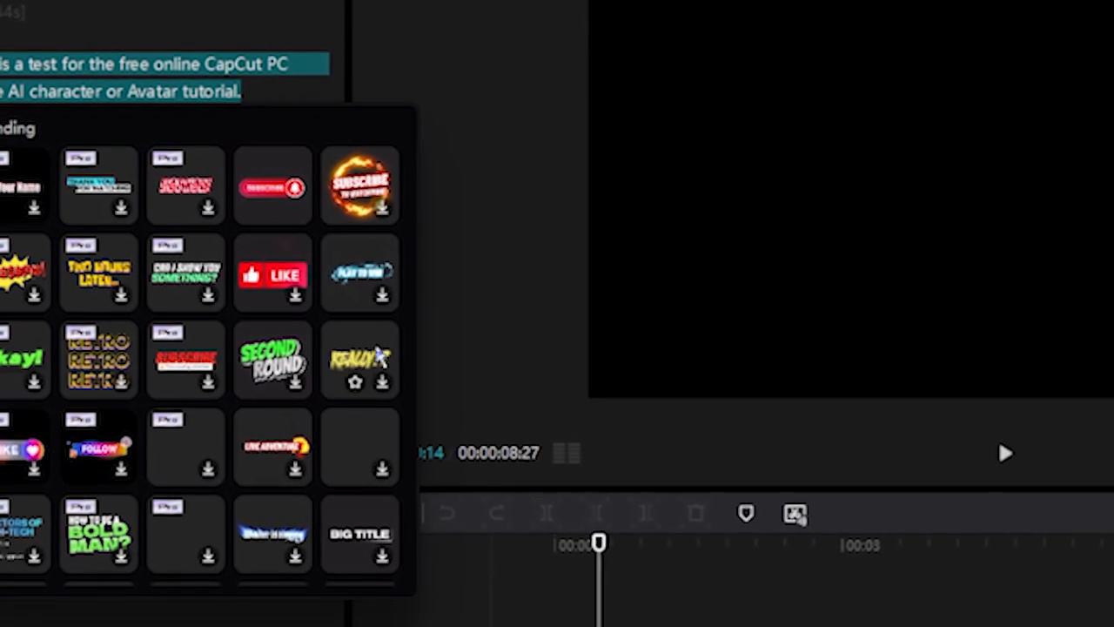
pyautogui.click(387, 384)
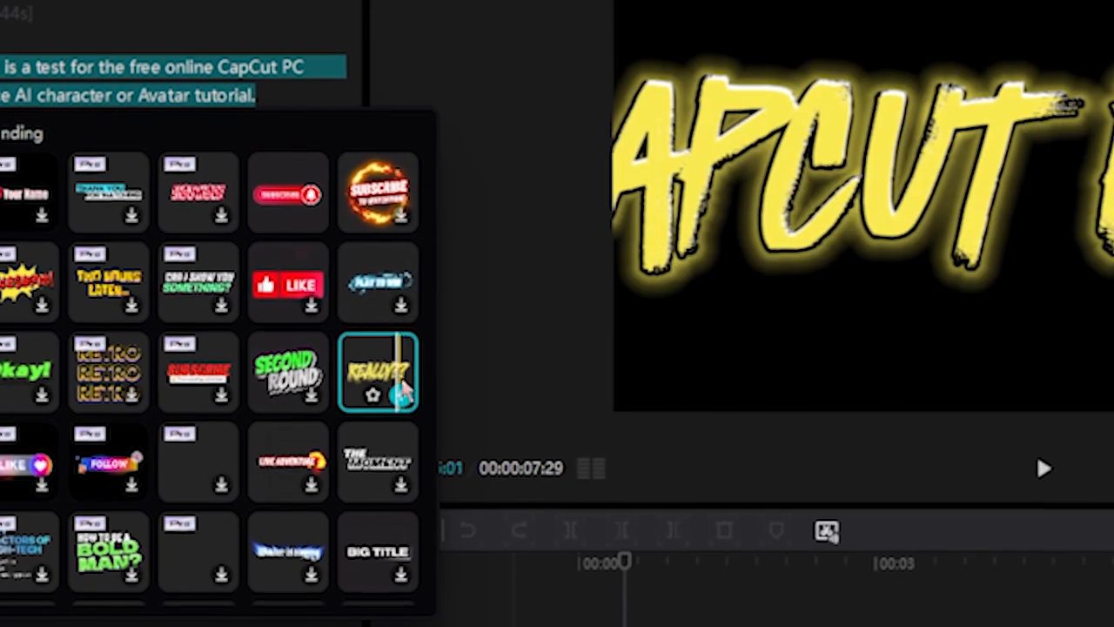
pyautogui.click(406, 402)
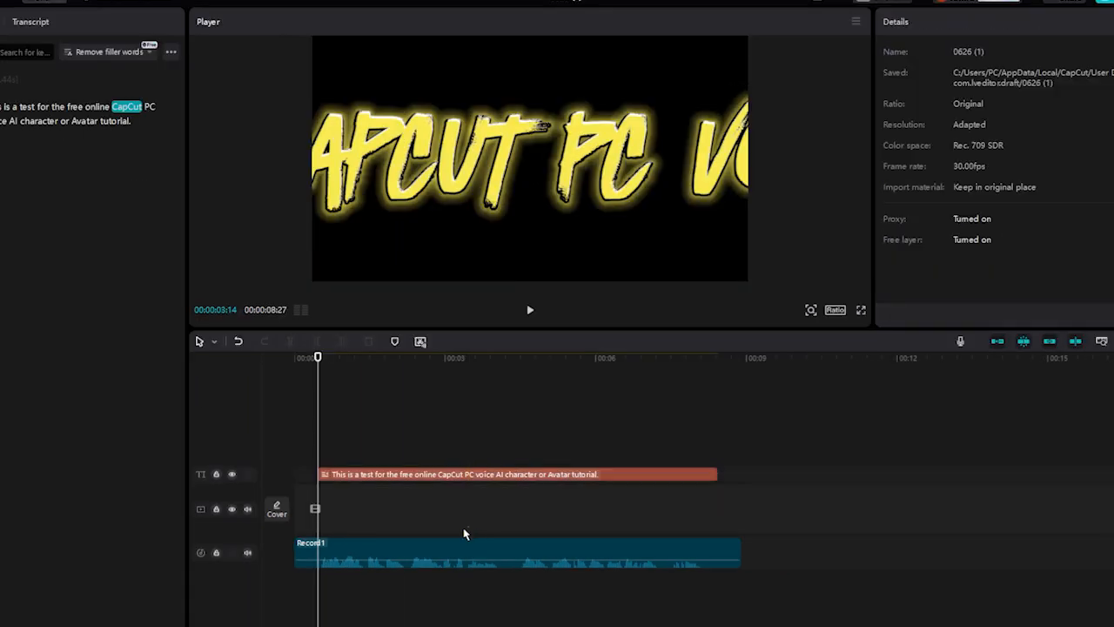
# - Delete the Record1 audio clip from the timeline
pyautogui.click(388, 572)
pyautogui.press('Delete')
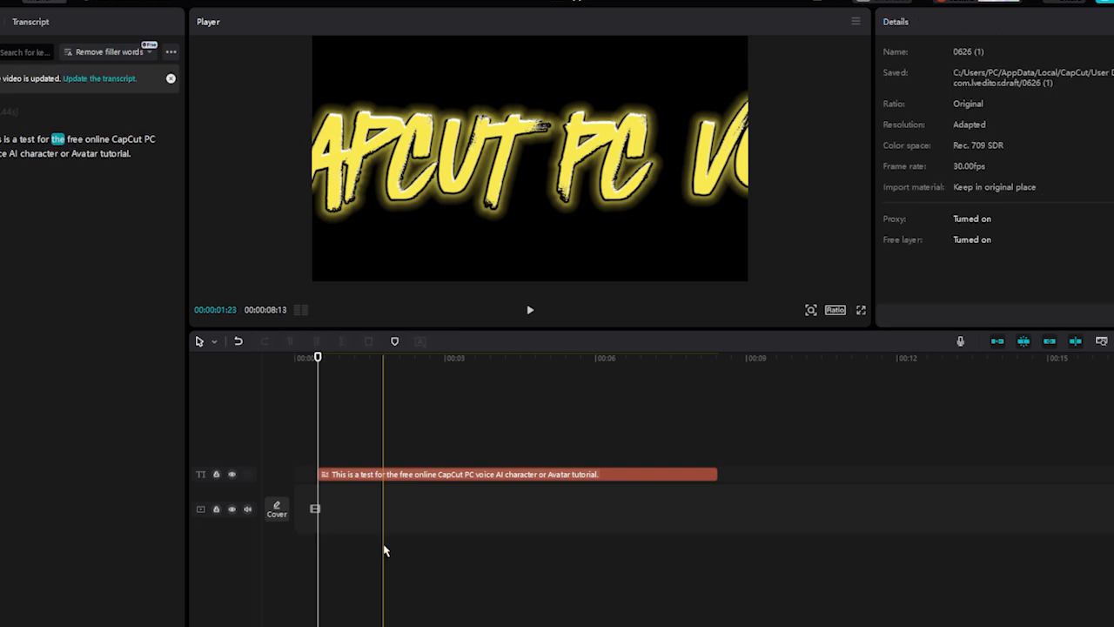
# - Generate an AI character for the text clip using the man in the beige cardigan with both hands open
pyautogui.click(355, 475)
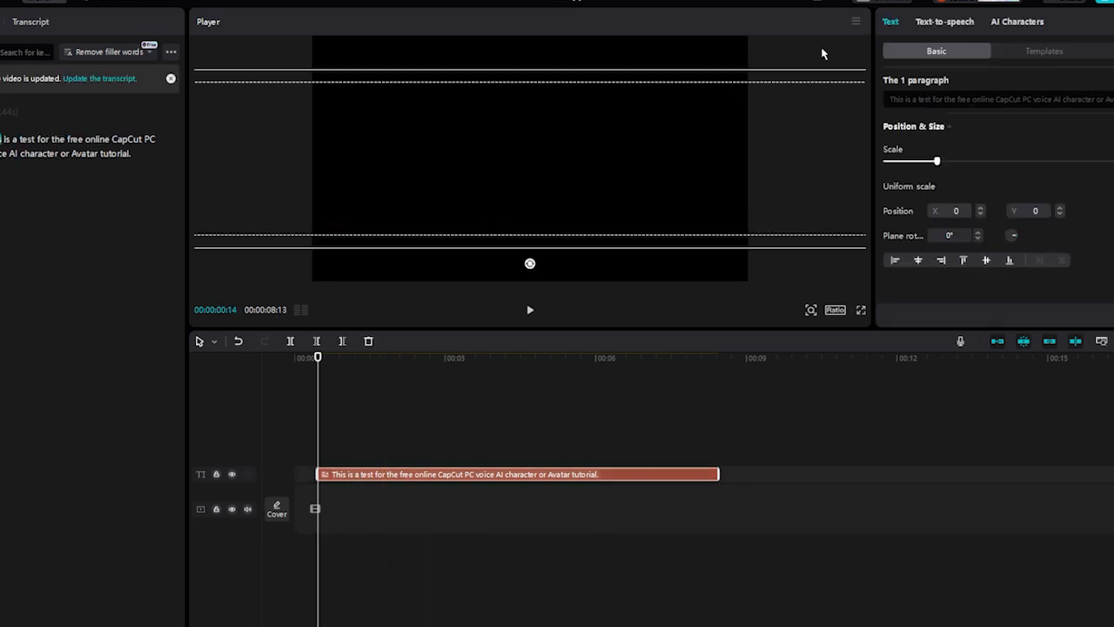
pyautogui.click(1012, 25)
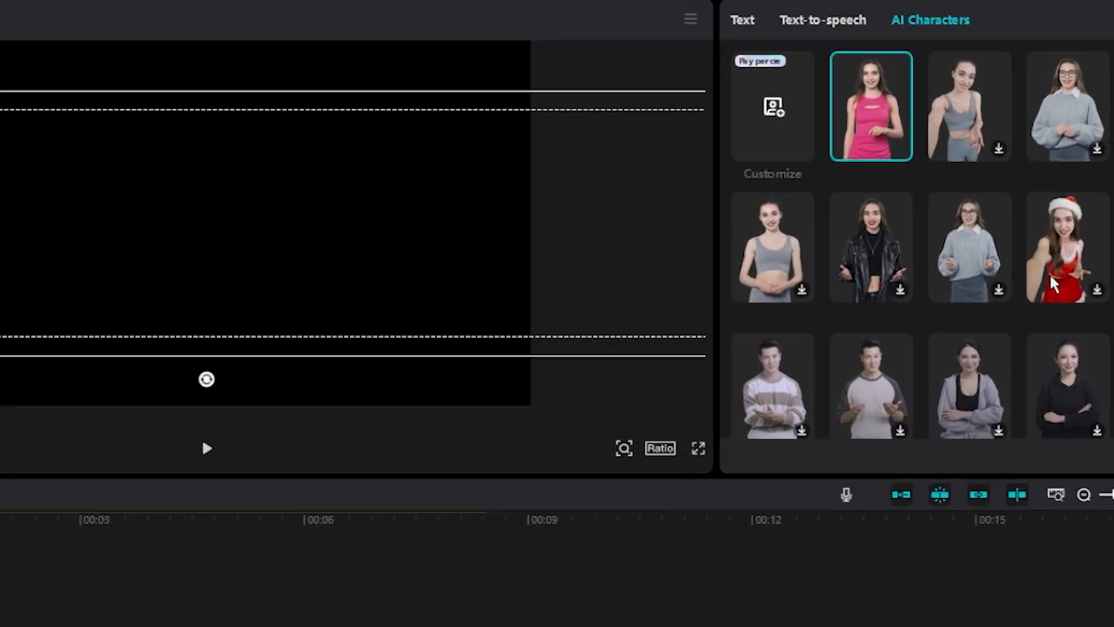
pyautogui.scroll(-2, 1075, 260)
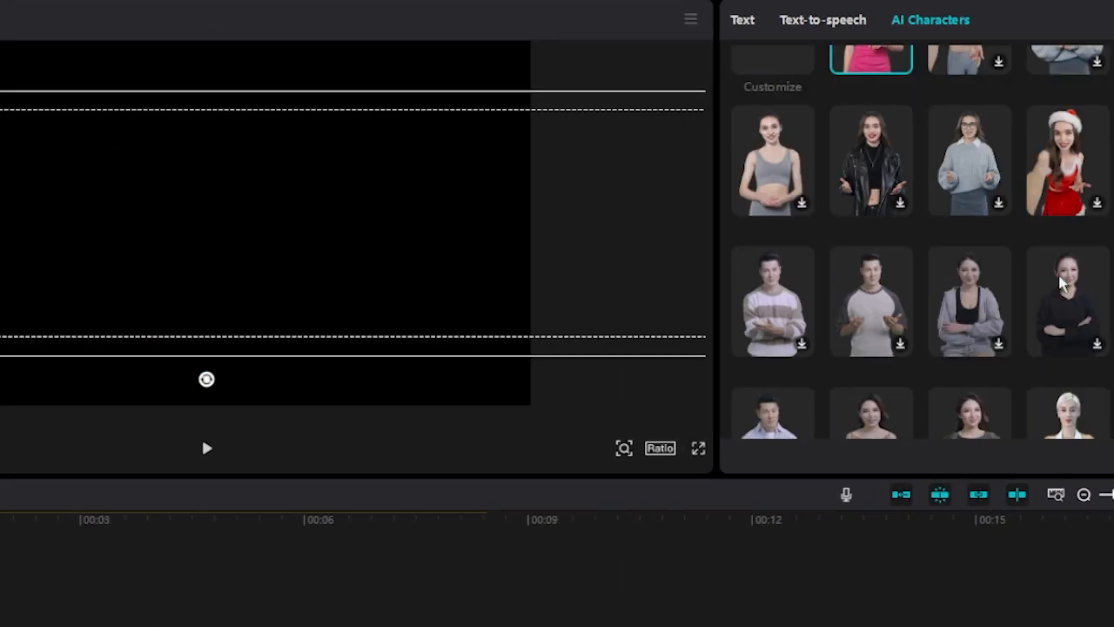
pyautogui.scroll(-10, 920, 241)
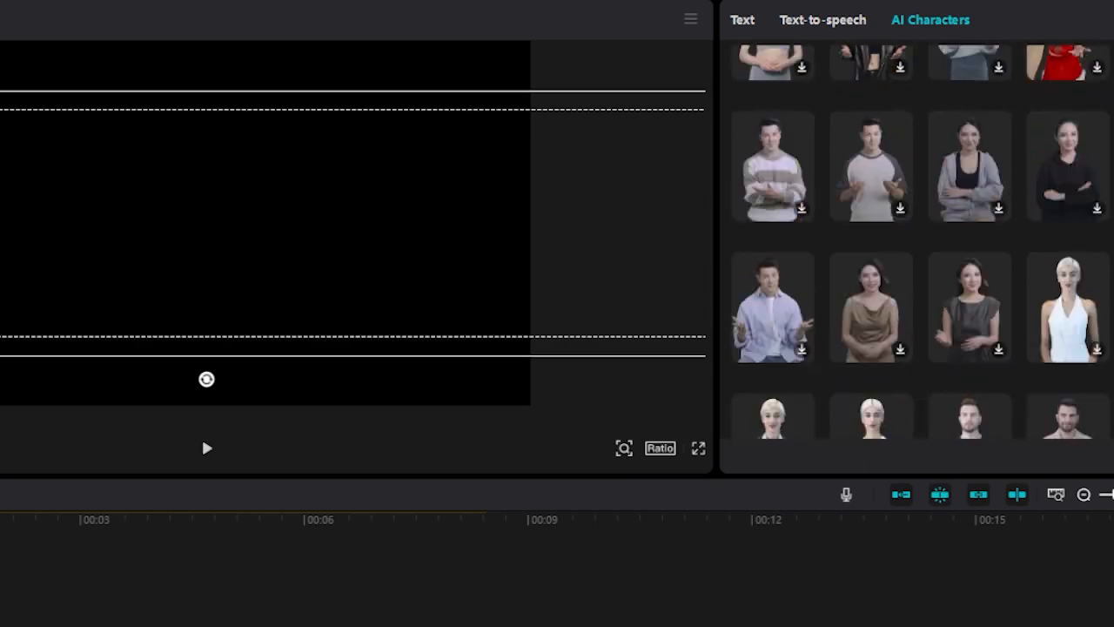
pyautogui.scroll(-10, 1017, 231)
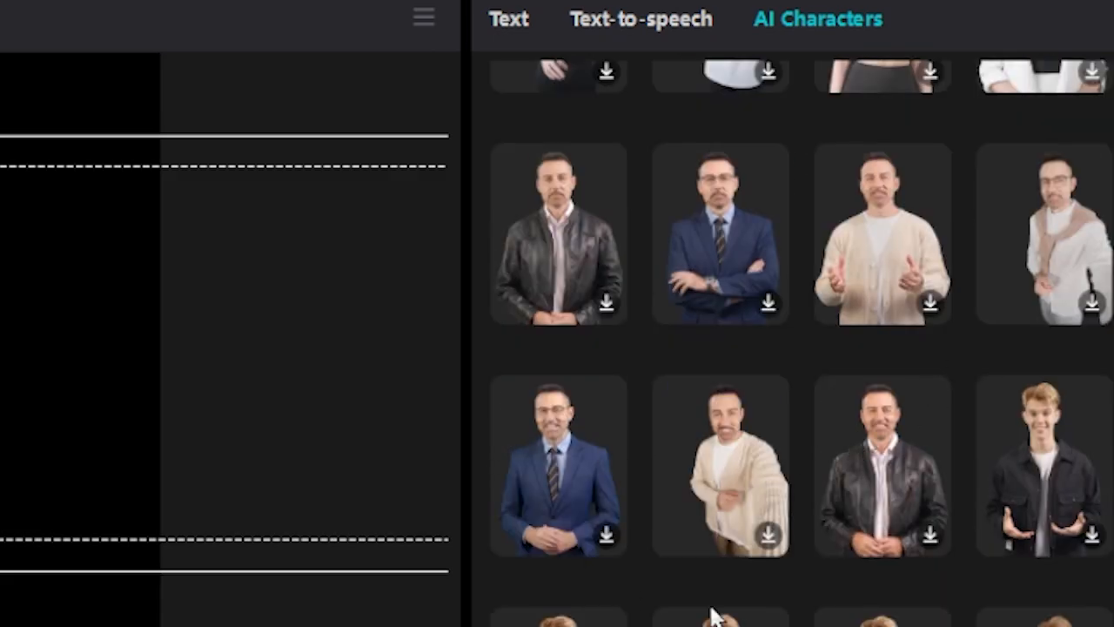
pyautogui.scroll(-2, 888, 609)
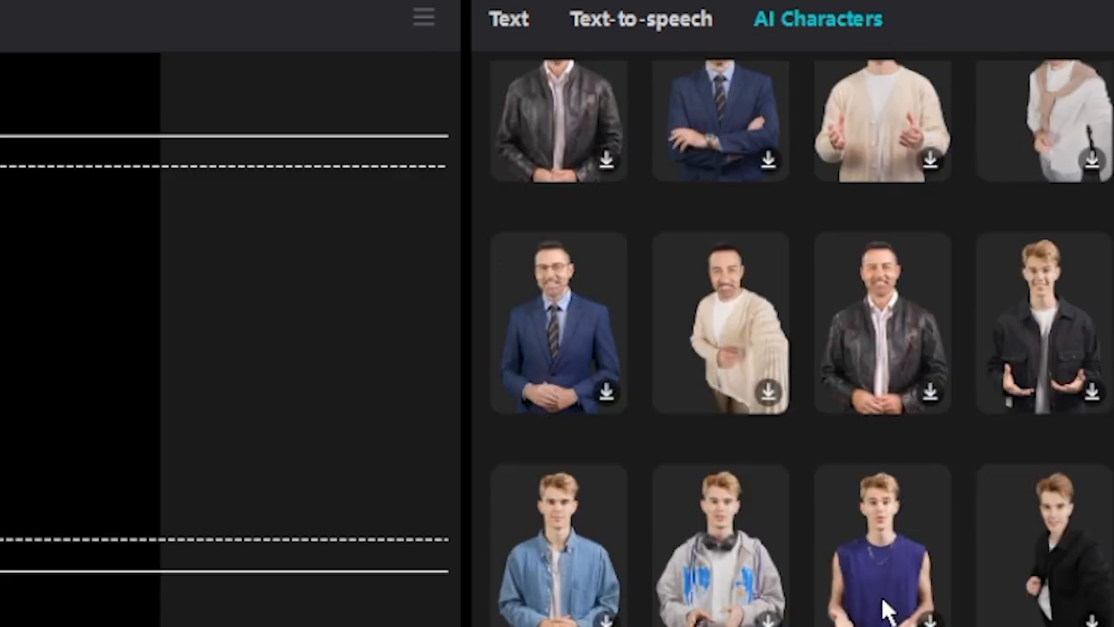
pyautogui.scroll(-2, 1095, 587)
pyautogui.scroll(6, 701, 546)
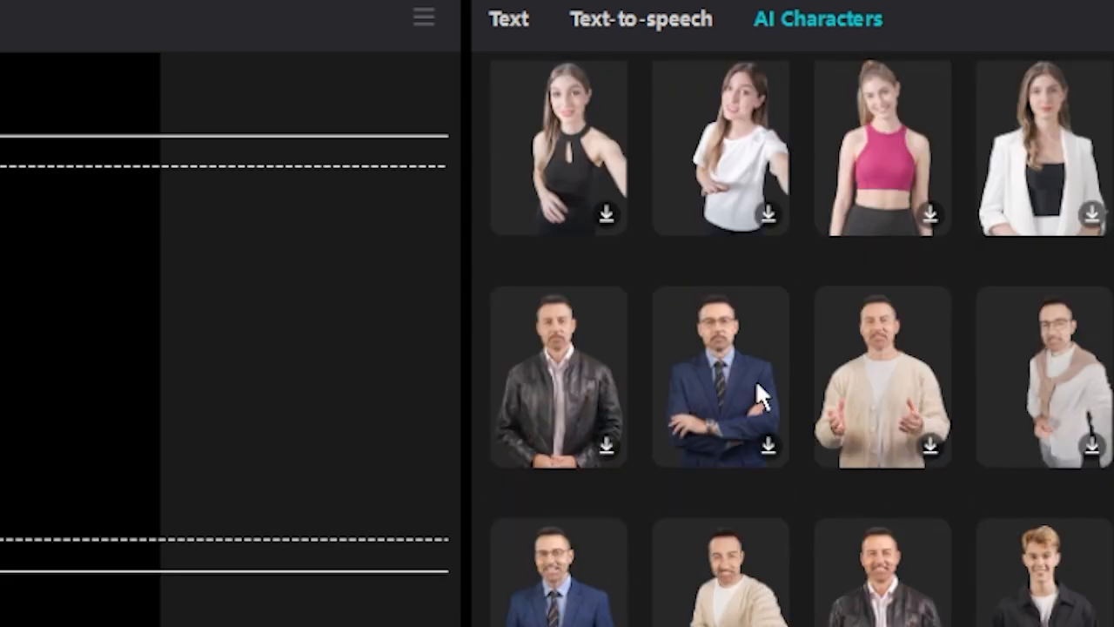
pyautogui.click(930, 447)
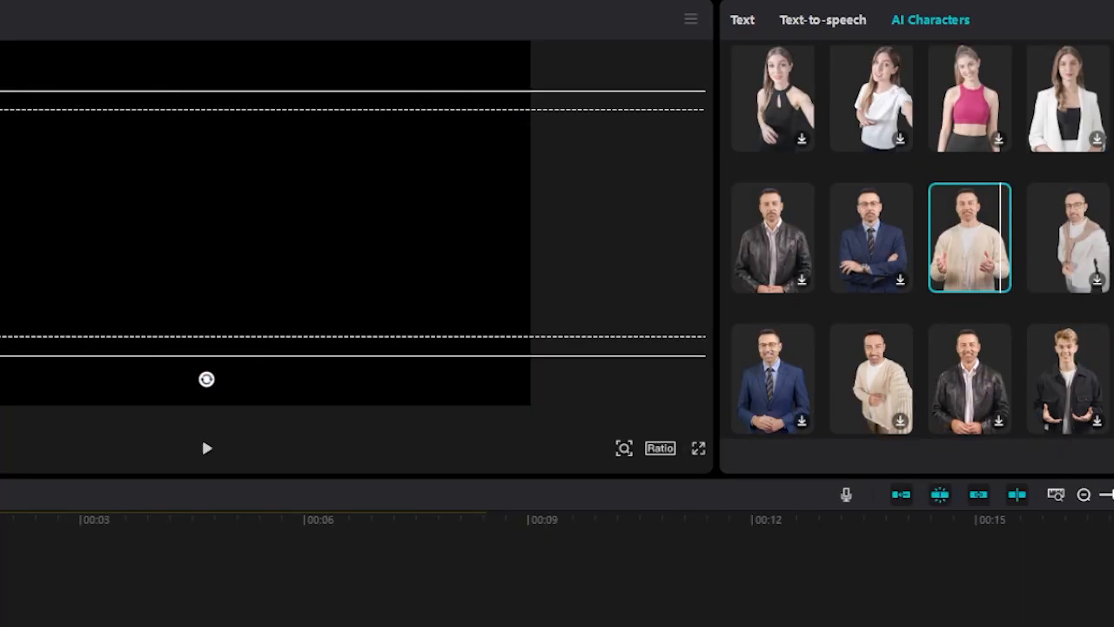
pyautogui.click(1088, 456)
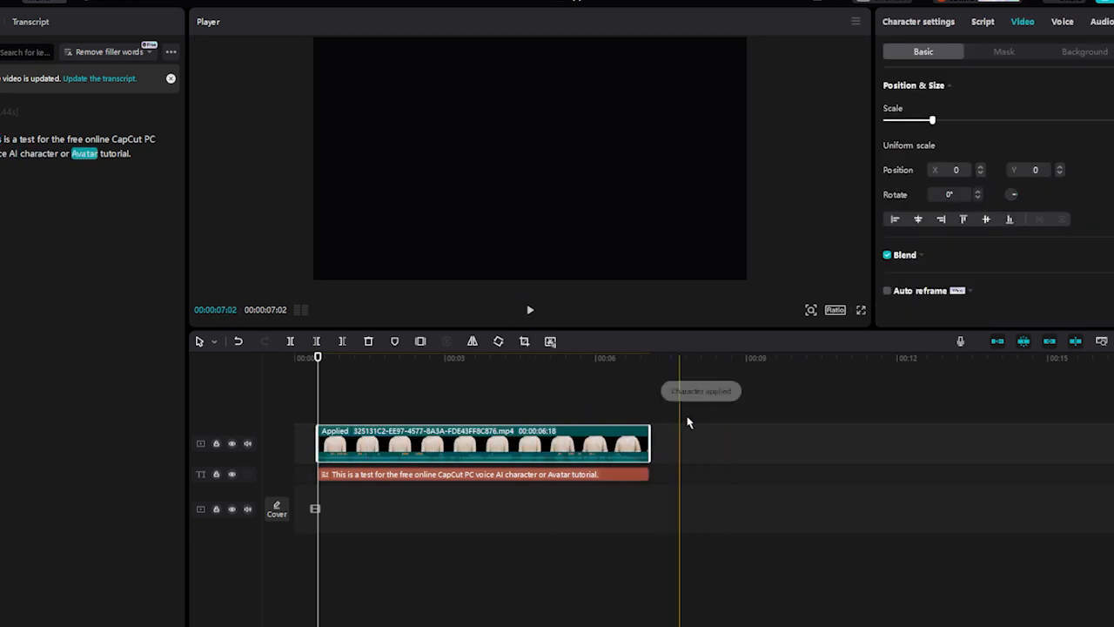
# - Play the generated character clip from near its start to preview it
pyautogui.click(322, 396)
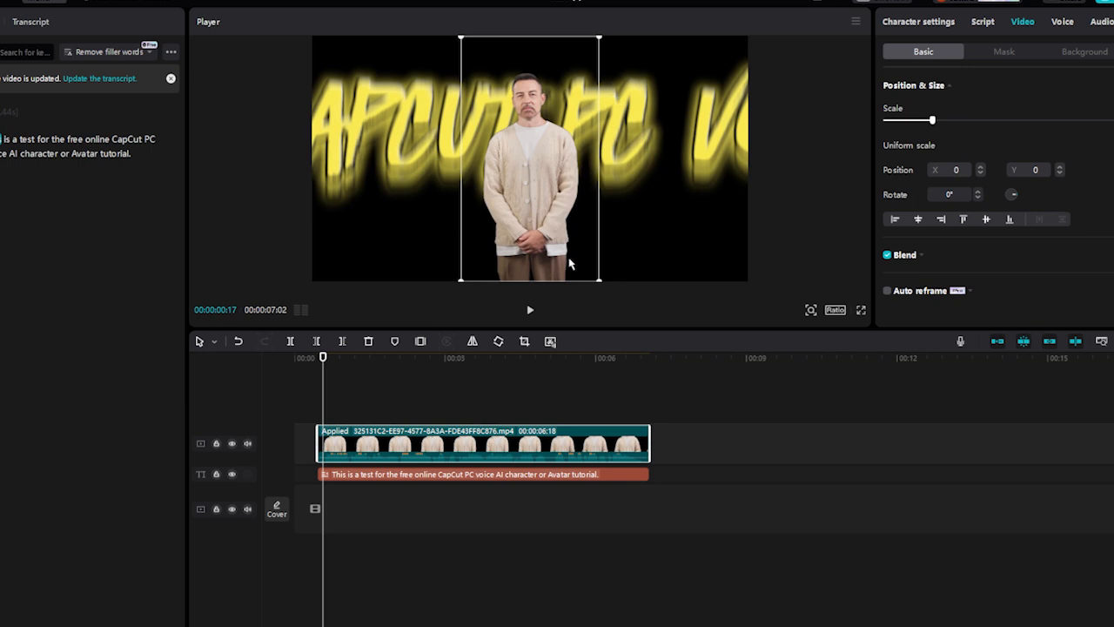
pyautogui.click(532, 312)
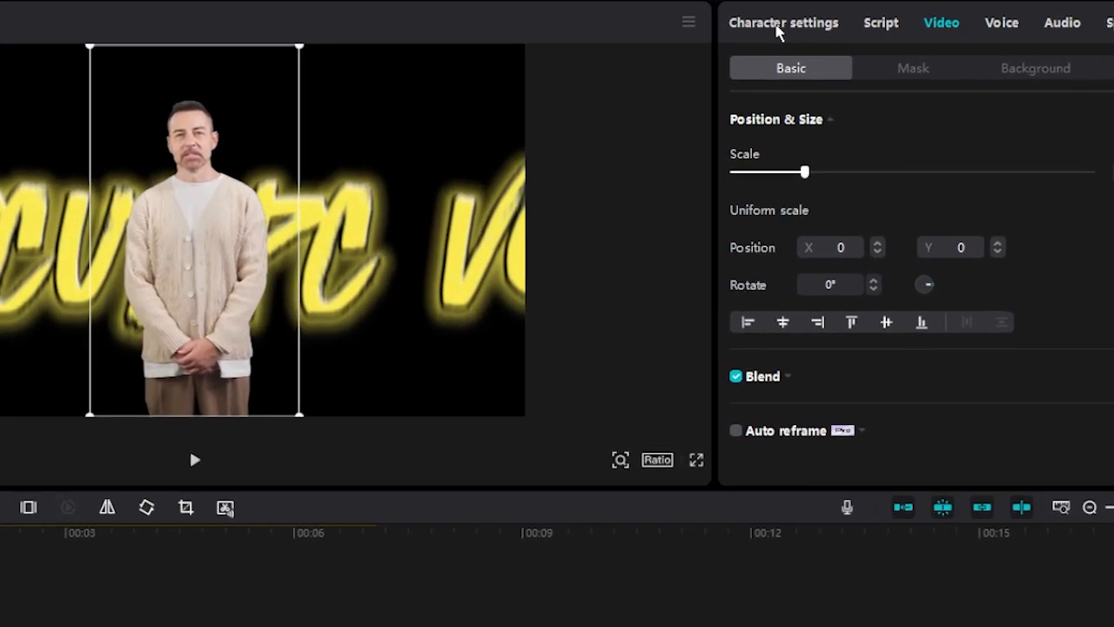
# - Change the character's appearance to the seated woman in the white strapless dress
pyautogui.click(777, 26)
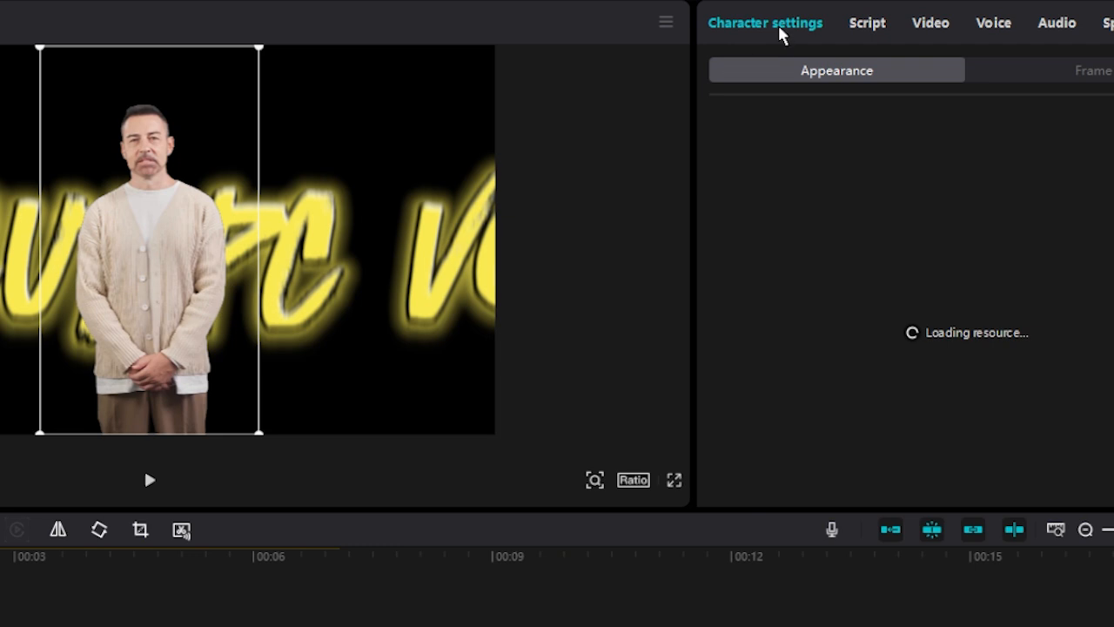
pyautogui.scroll(5, 971, 353)
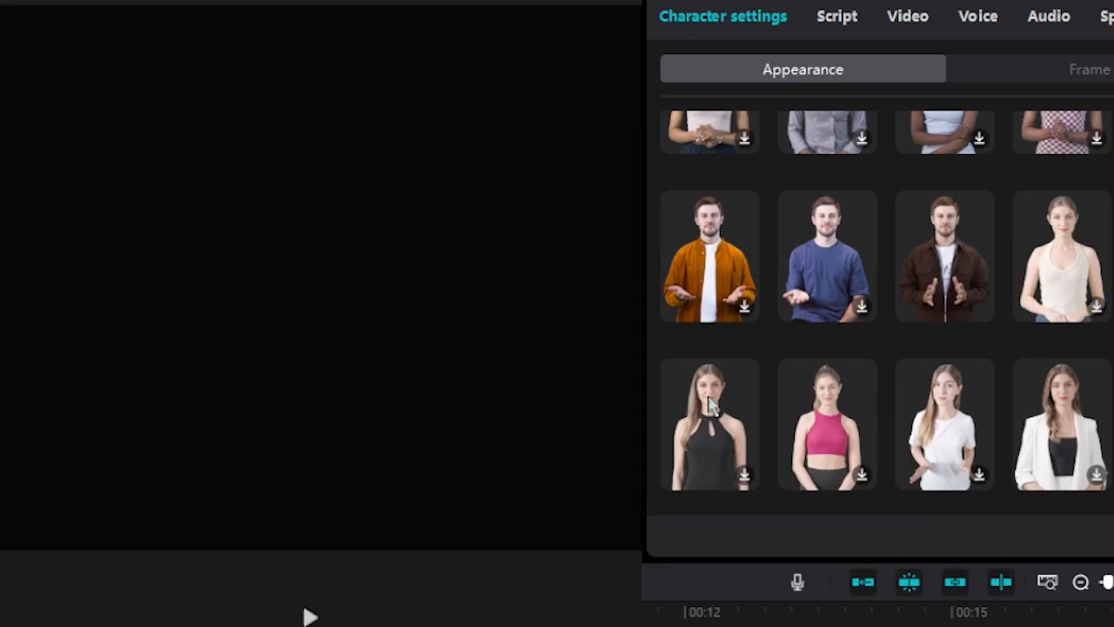
pyautogui.scroll(2, 1110, 174)
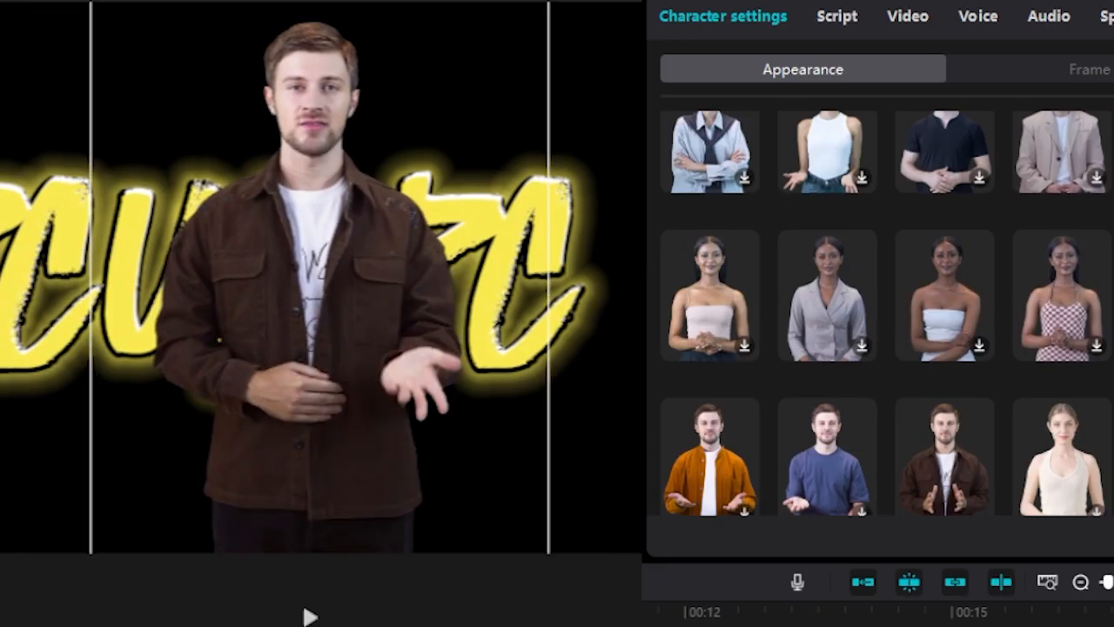
pyautogui.scroll(3, 886, 313)
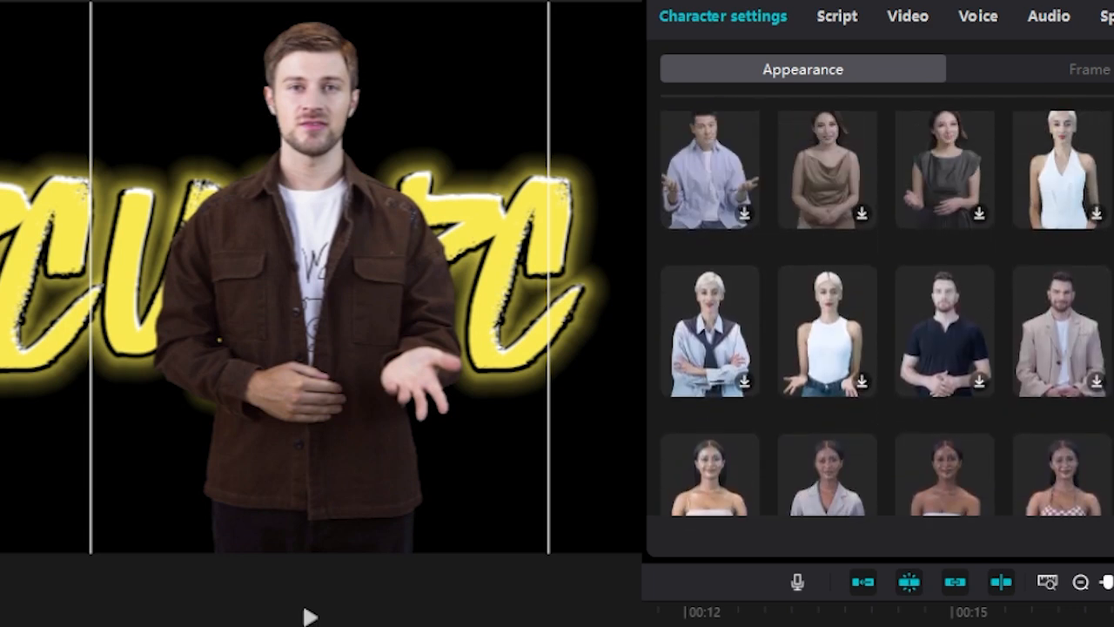
pyautogui.scroll(-4, 885, 312)
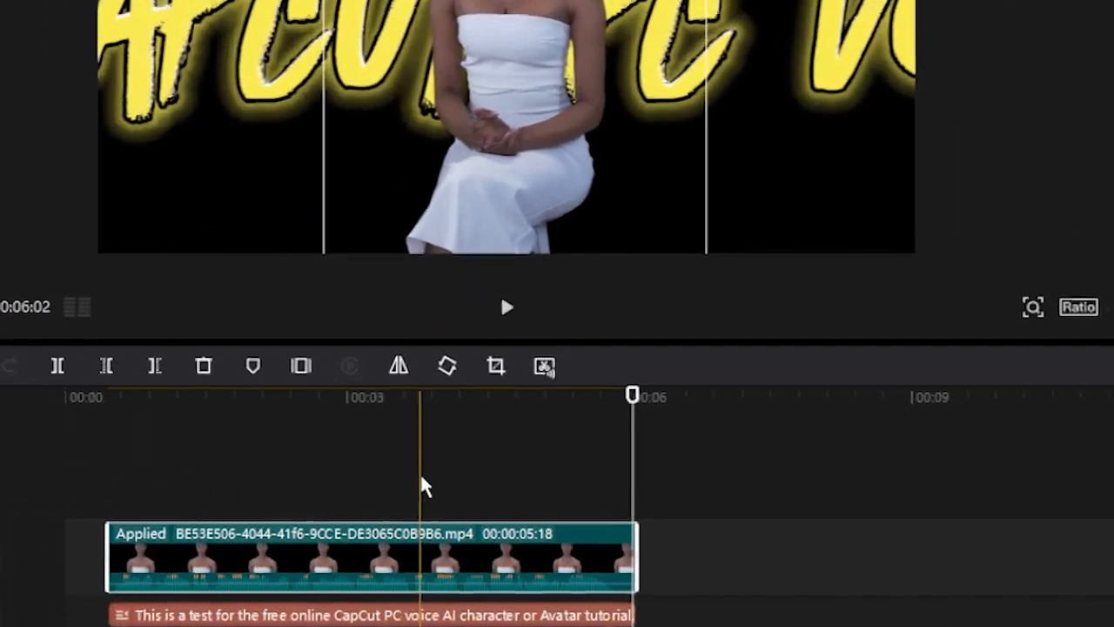
# - Delete the yellow text clip beneath the character clip on the timeline
pyautogui.moveTo(408, 390); pyautogui.dragTo(363, 391)
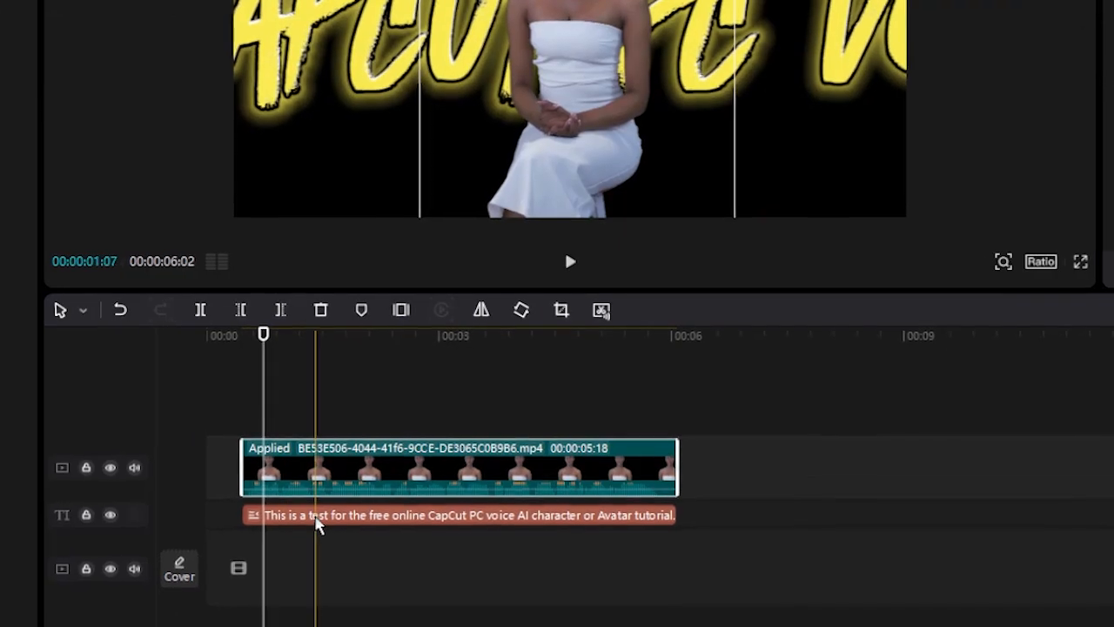
pyautogui.click(286, 527)
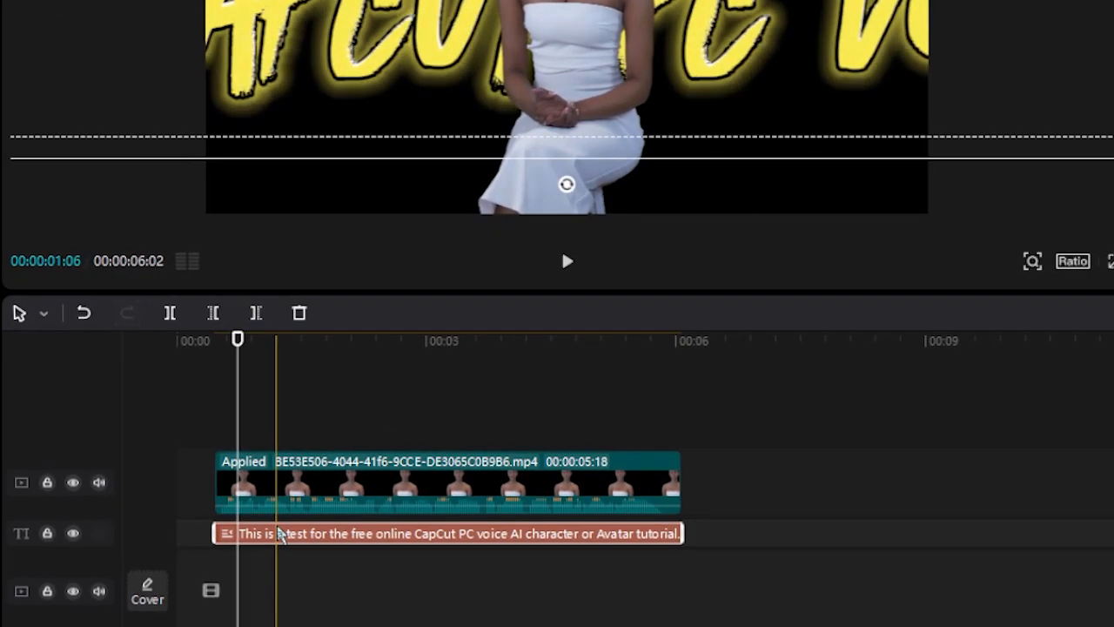
pyautogui.press('Delete')
# - Add a second line to the character's script beginning "So in this case i want you to say thank"
pyautogui.click(275, 528)
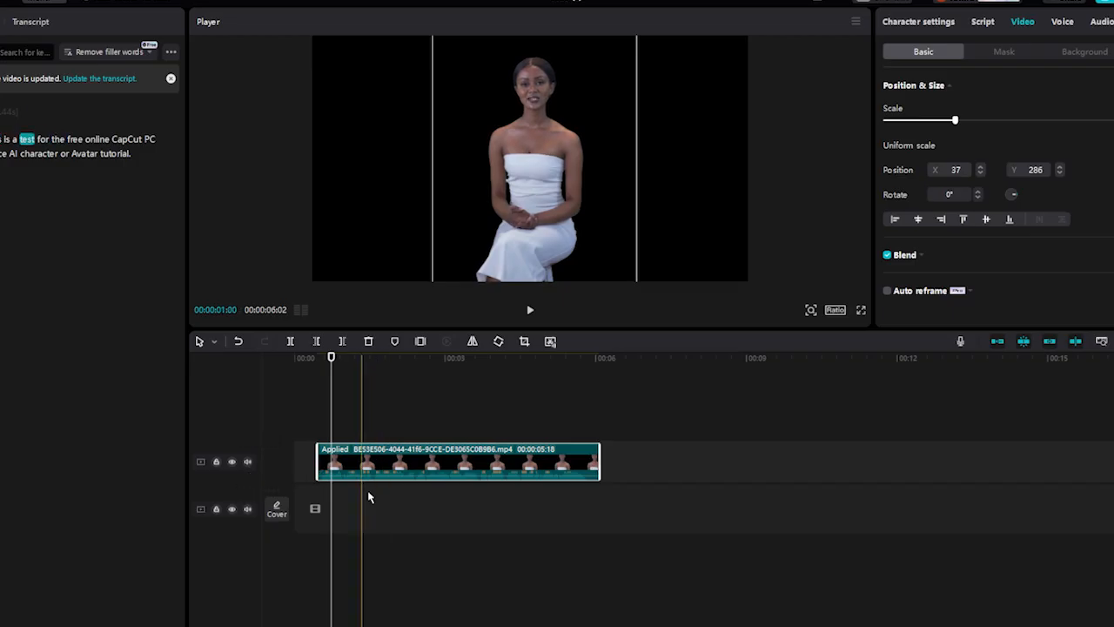
pyautogui.click(981, 21)
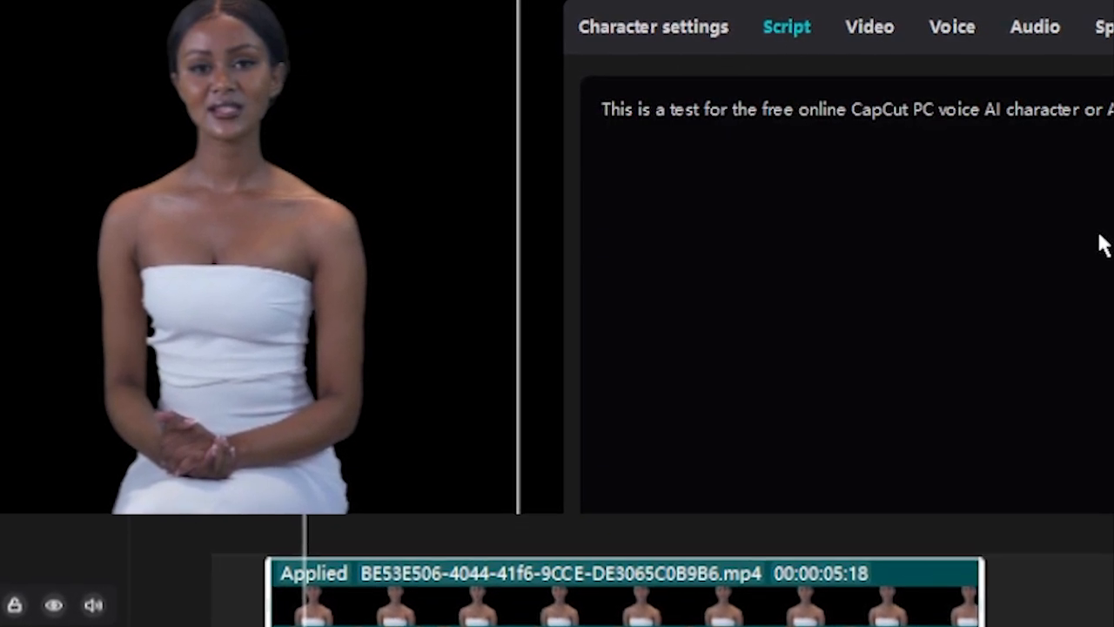
pyautogui.write('So in this ')
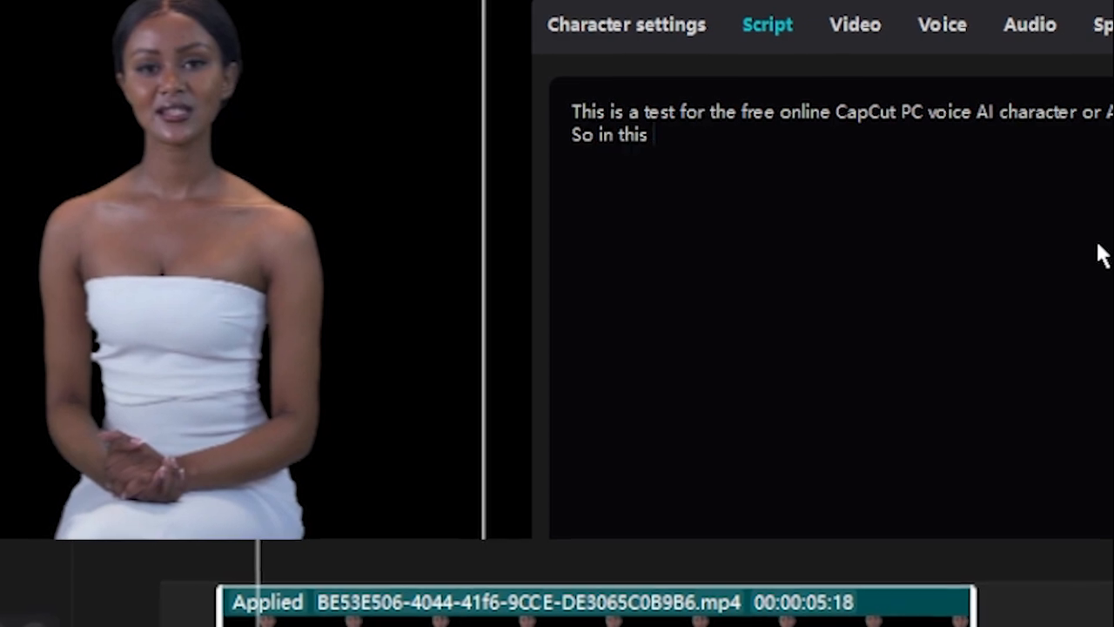
pyautogui.write('case i want you to say ')
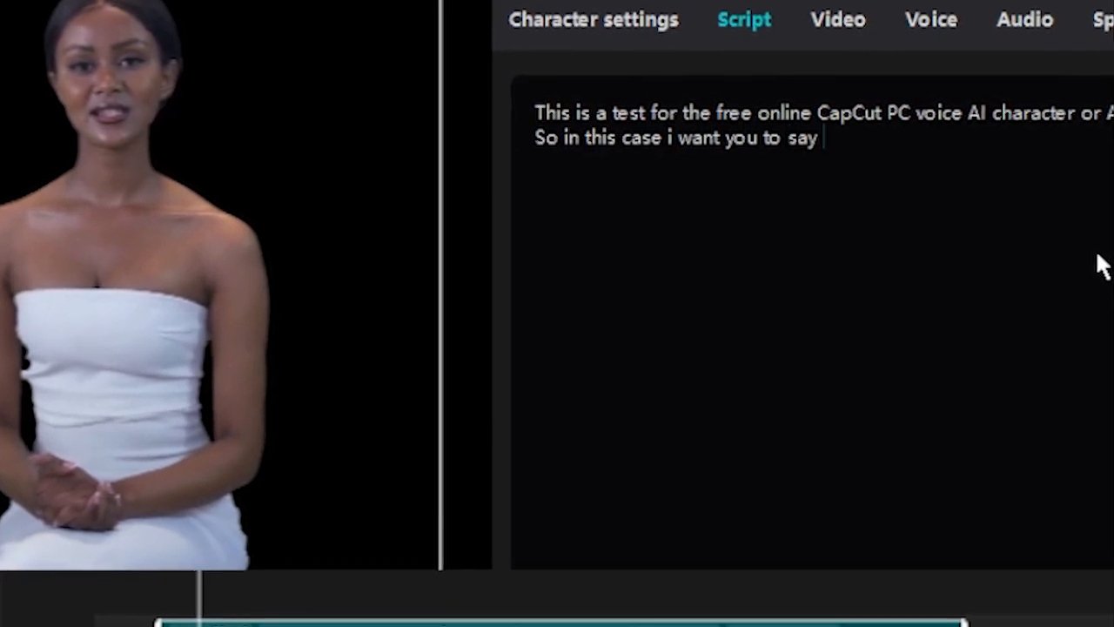
pyautogui.write('thank')
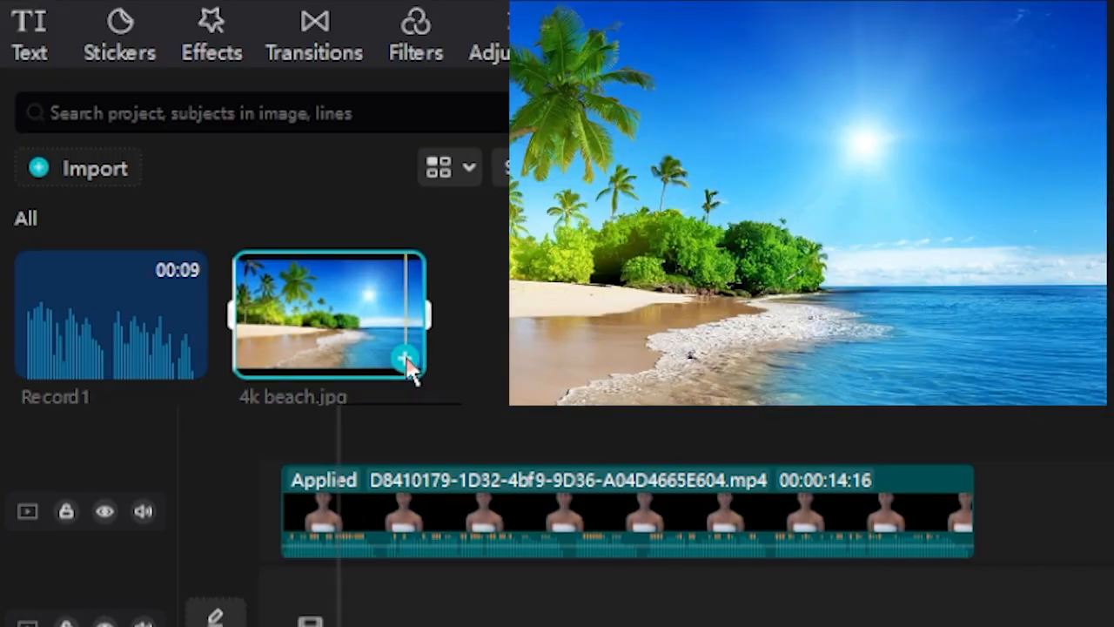
# - Add 4k beach.jpg beneath the character clip as the background and extend the image to 15 seconds
pyautogui.click(405, 357)
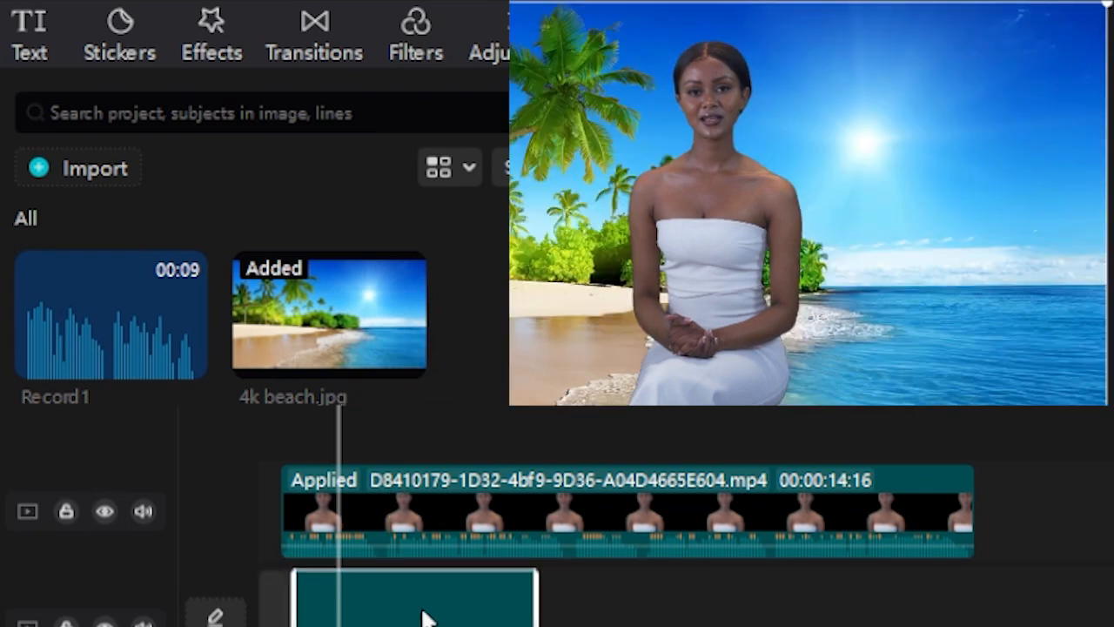
pyautogui.moveTo(423, 612); pyautogui.dragTo(421, 613)
pyautogui.moveTo(501, 613); pyautogui.dragTo(983, 597)
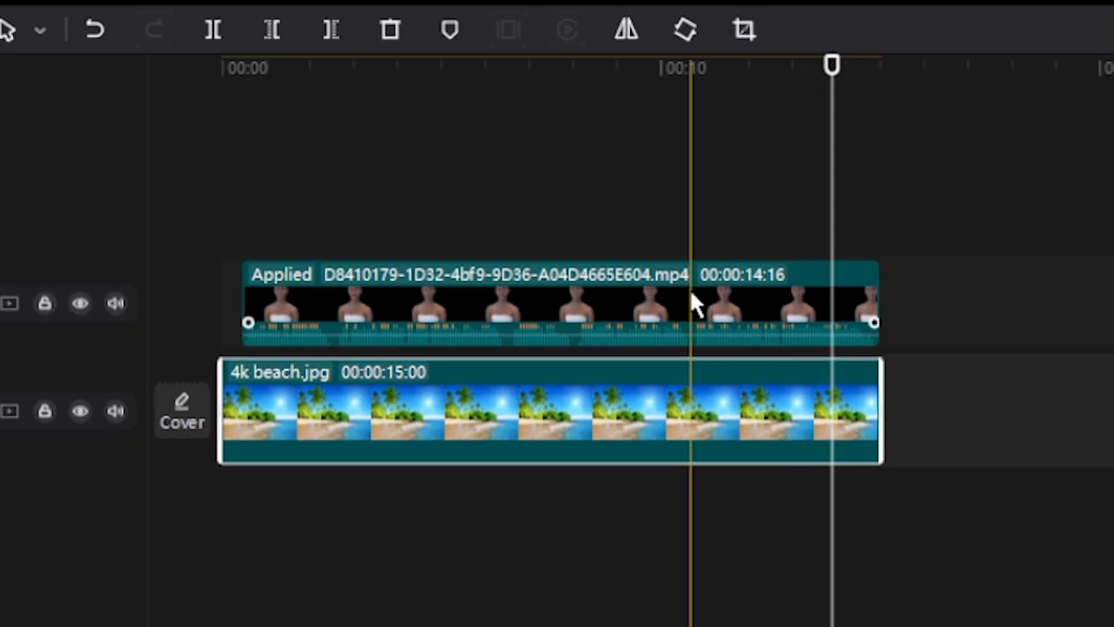
# - Duplicate the woman's clip onto a track above and rewrite its script, beginning "This is the second ai avatar in capcut pc or a clone"
pyautogui.click(270, 468)
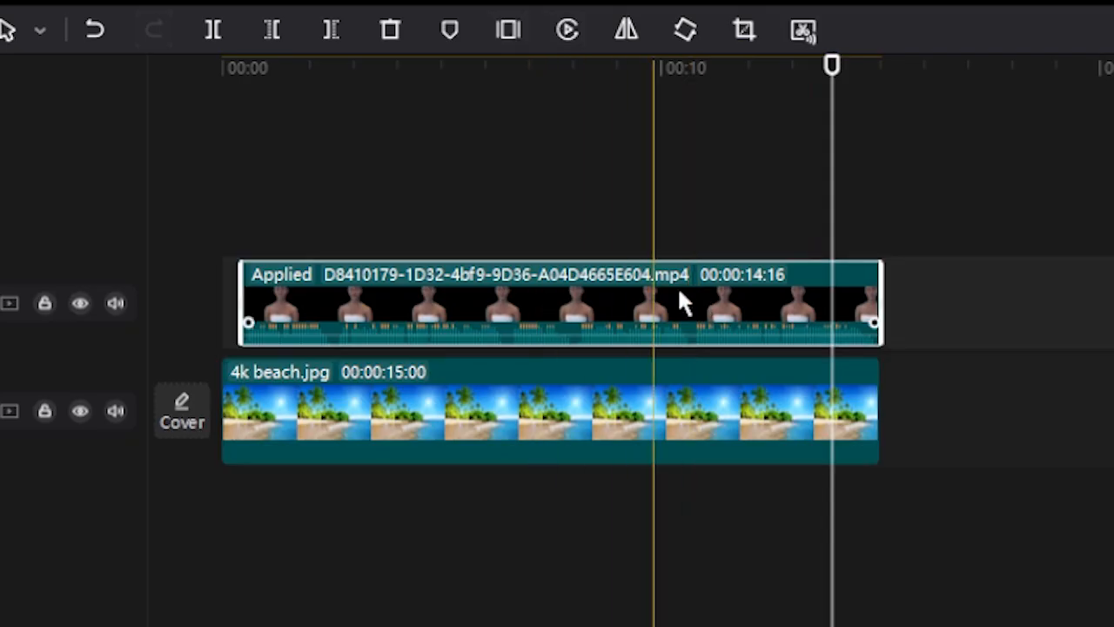
pyautogui.moveTo(606, 296); pyautogui.dragTo(656, 168)
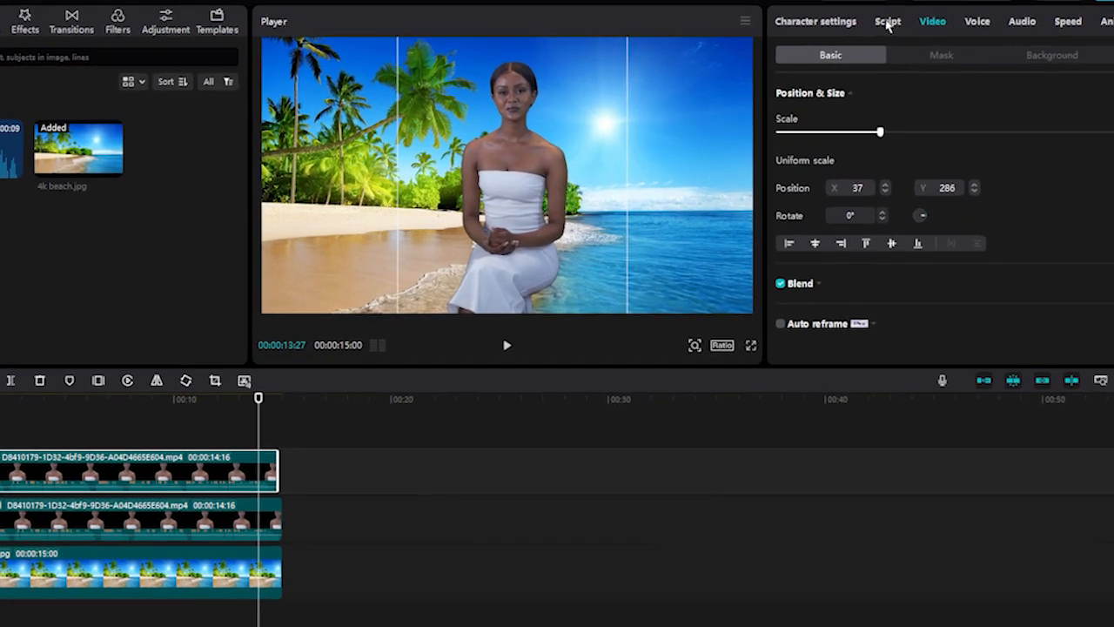
pyautogui.click(911, 21)
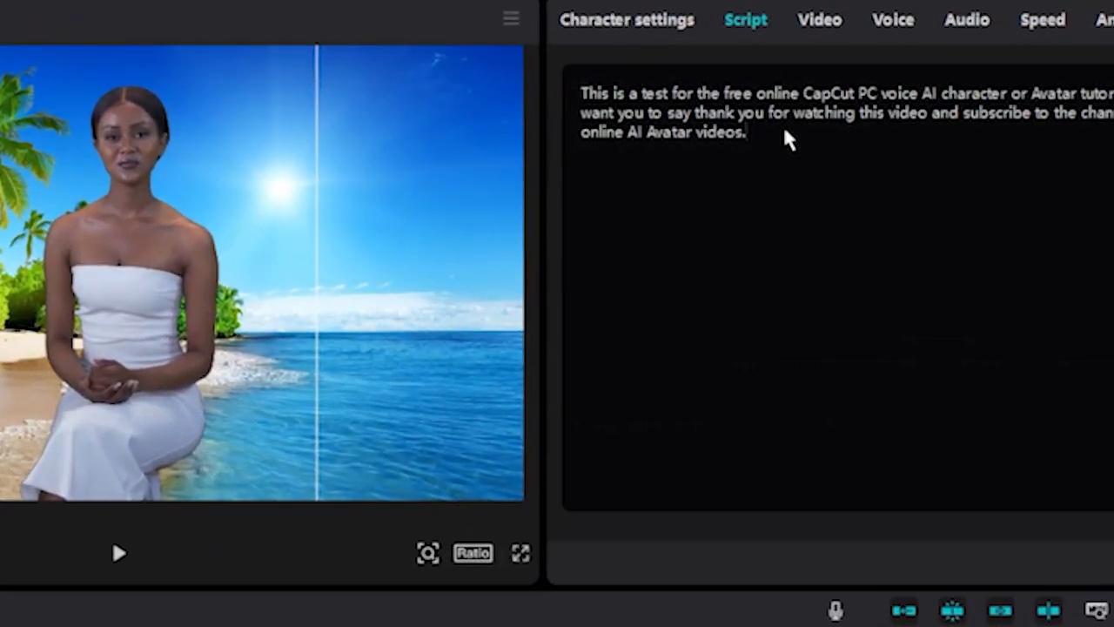
pyautogui.hotkey('ctrl', 'a')
pyautogui.write("This is the second ai avatar in capcut pc or a clone. I'm just as special as you")
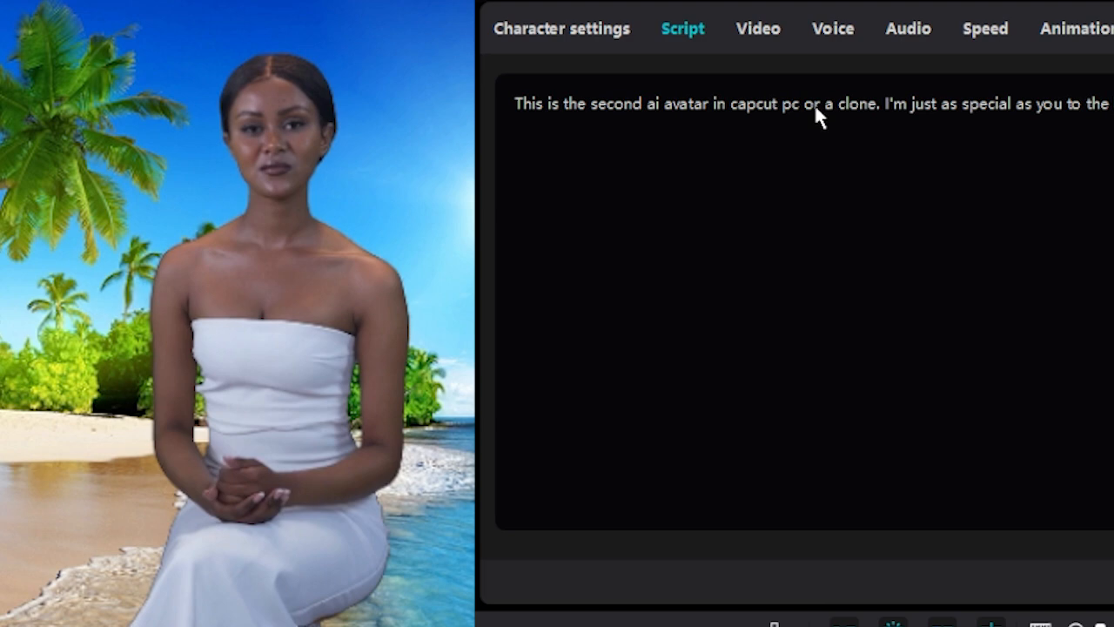
# - Copy the new script, change the duplicate's character to the seated man in the blue shirt, and replace his script with the copied text
pyautogui.hotkey('ctrl', 'a')
pyautogui.rightClick(787, 108)
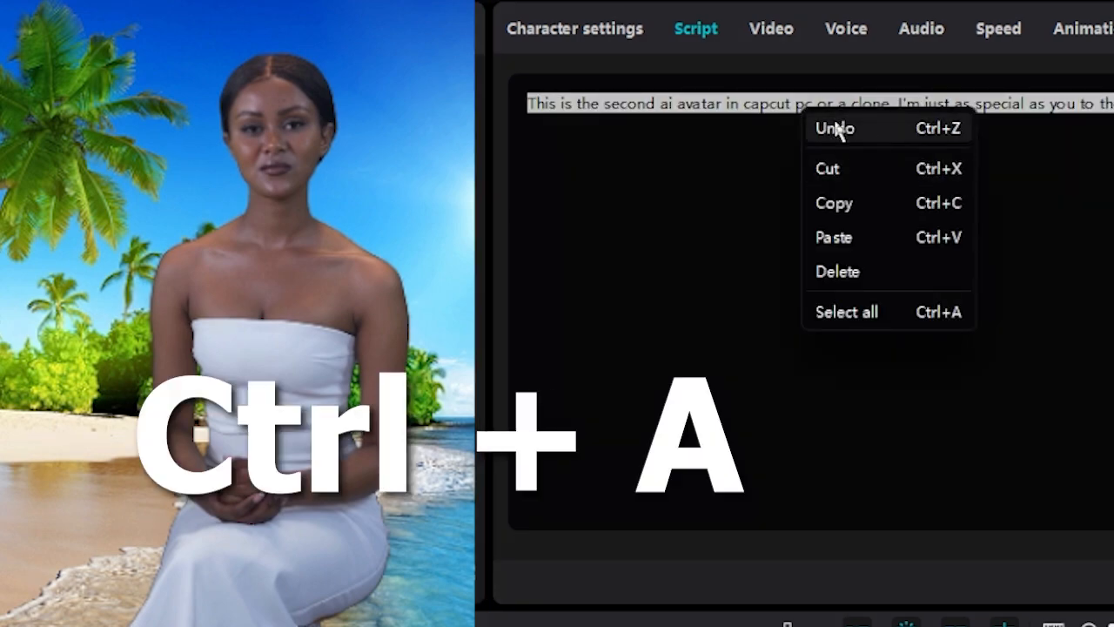
pyautogui.click(836, 203)
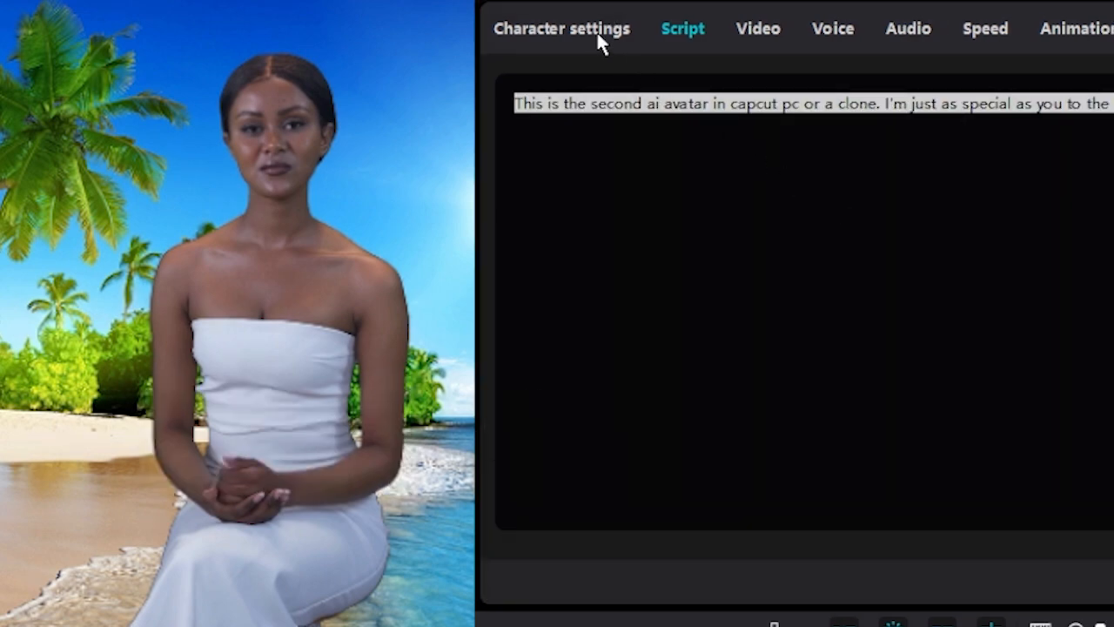
pyautogui.click(569, 30)
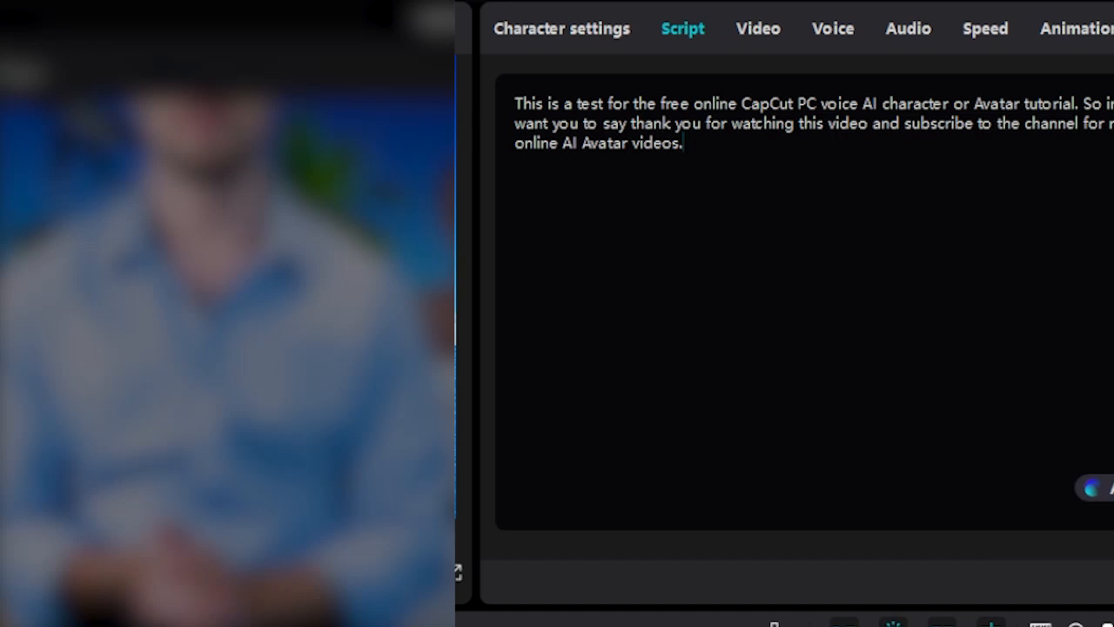
pyautogui.hotkey('ctrl', 'a')
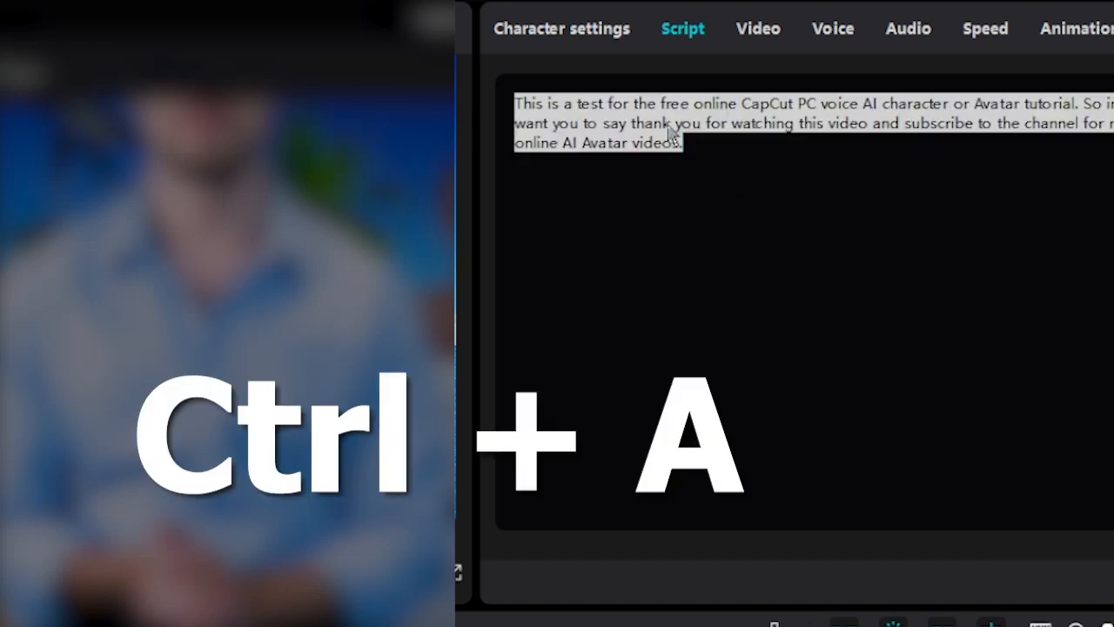
pyautogui.hotkey('ctrl', 'v')
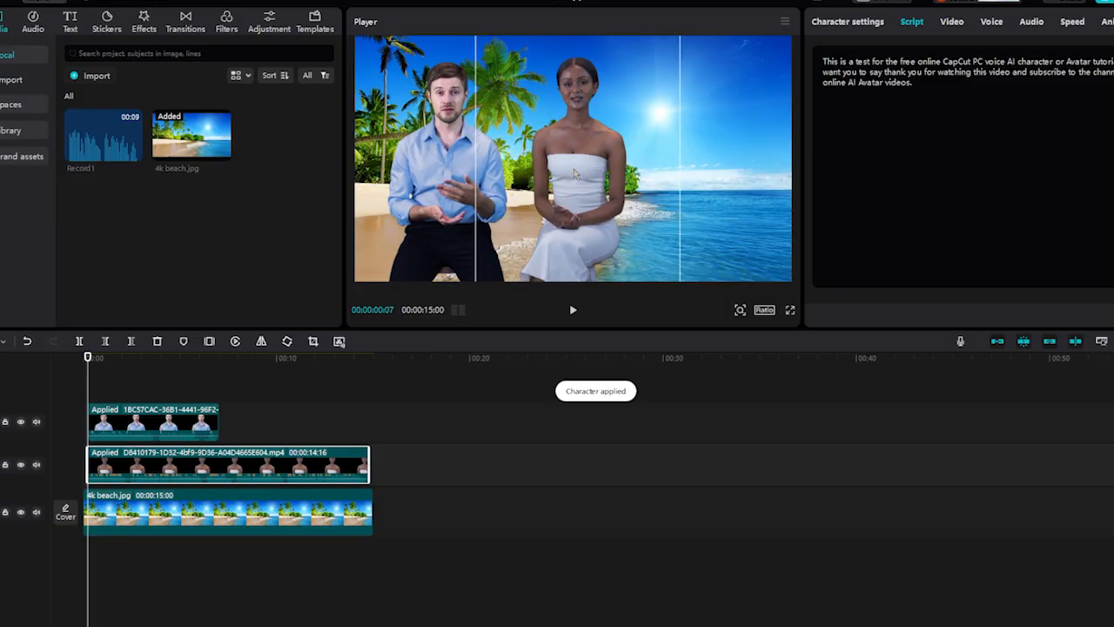
# - Move the woman to the right in front of the sun, leaving more space between her and the man, and adjust her clip on the timeline
pyautogui.moveTo(580, 241); pyautogui.dragTo(659, 242)
pyautogui.moveTo(272, 476); pyautogui.dragTo(313, 475)
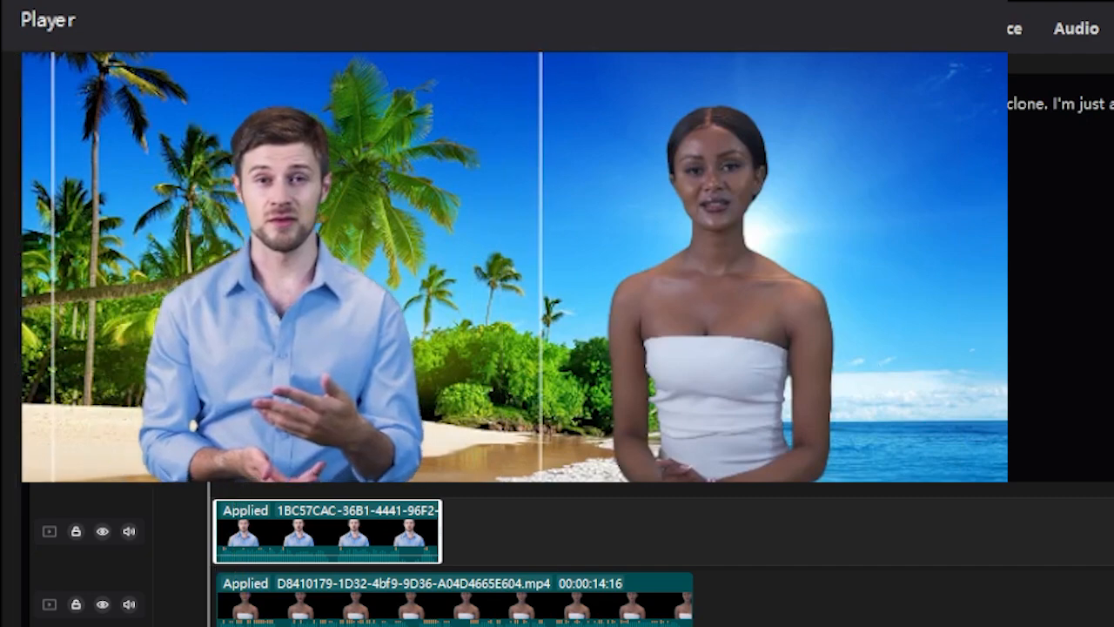
pyautogui.moveTo(293, 615); pyautogui.dragTo(285, 610)
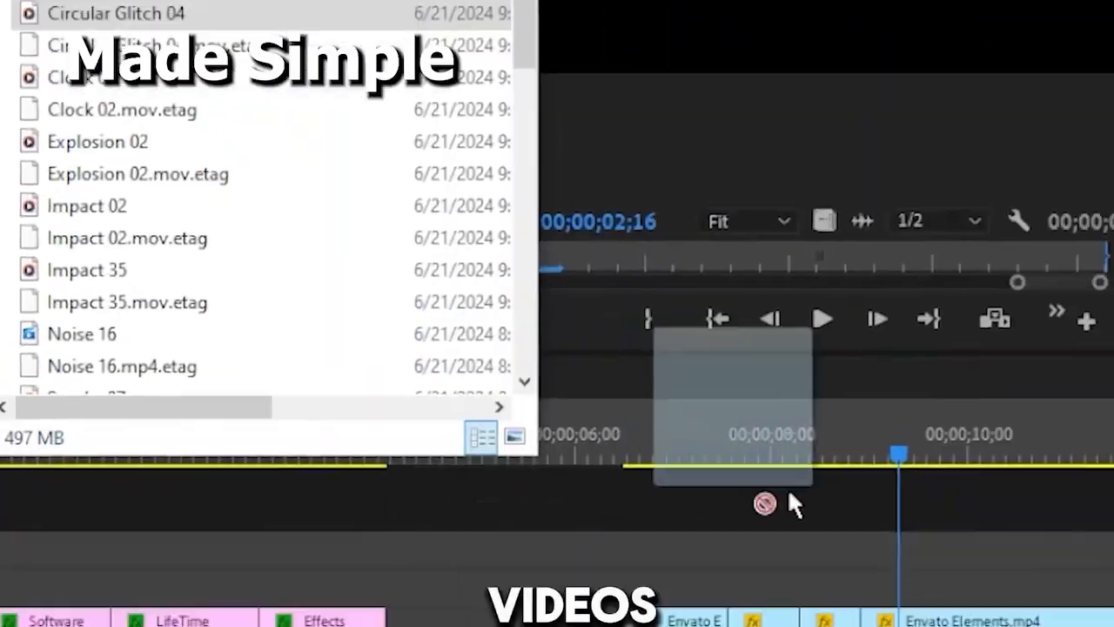
pyautogui.moveTo(790, 502); pyautogui.dragTo(629, 380)
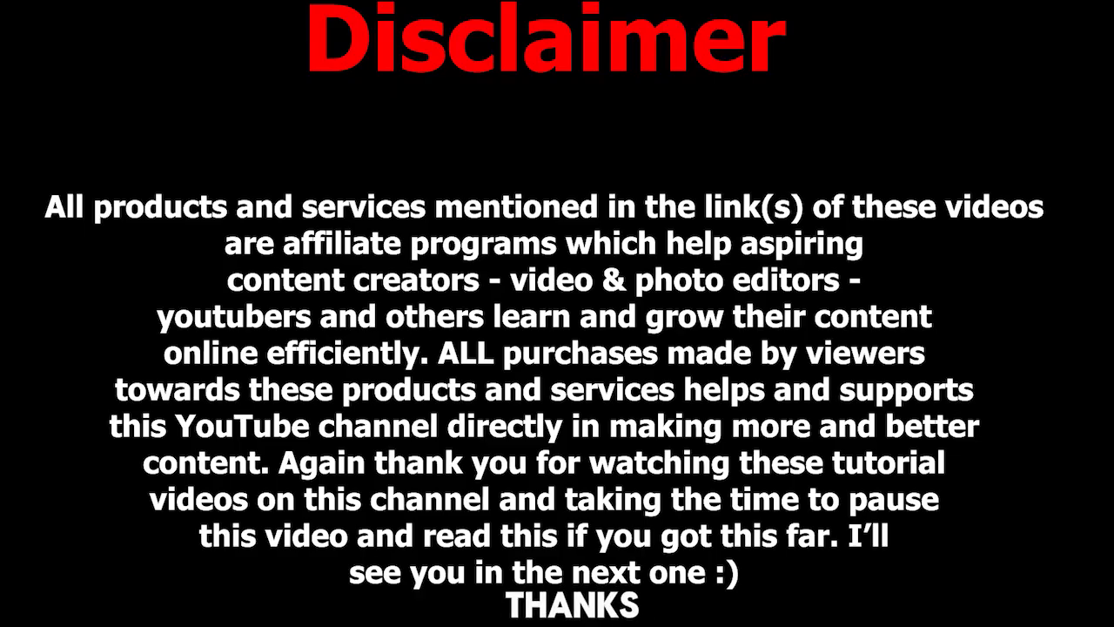